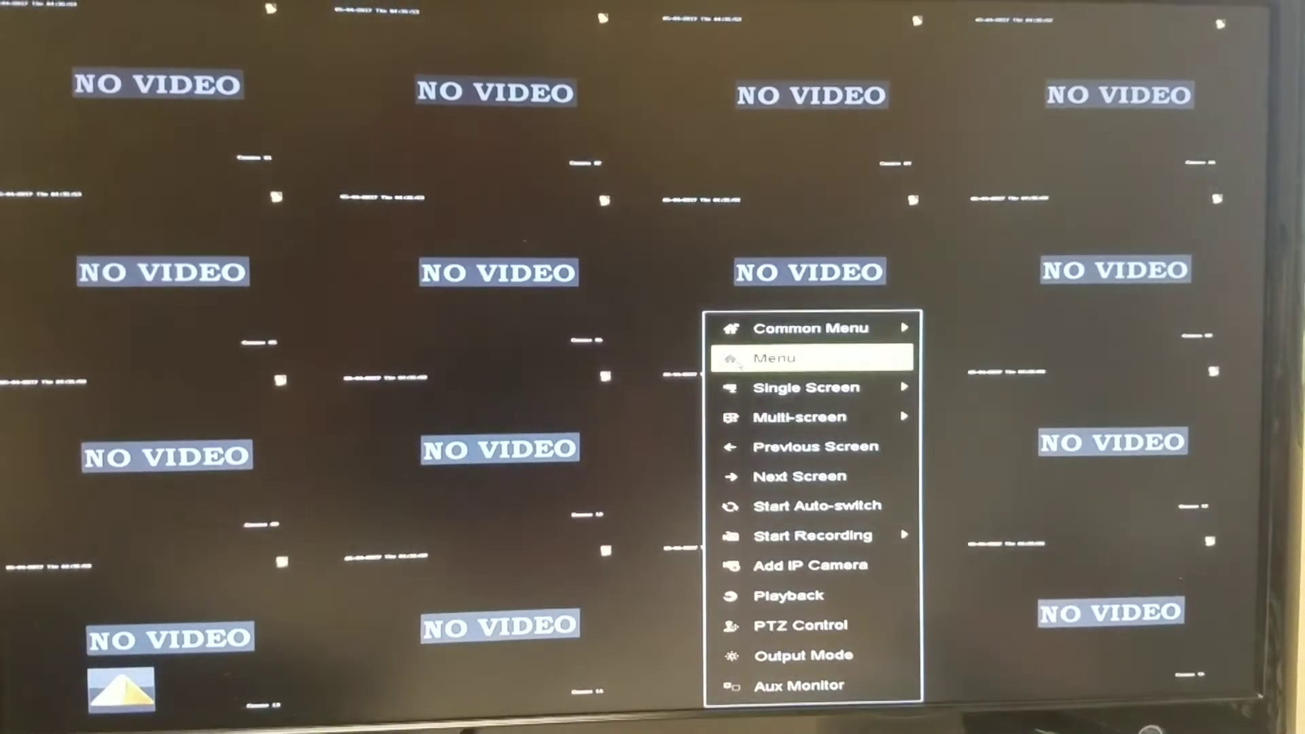
- In Network configuration, let DHCP assign the DVR 192.168.0.7, then disable DHCP to keep it static
left_click(707, 354)
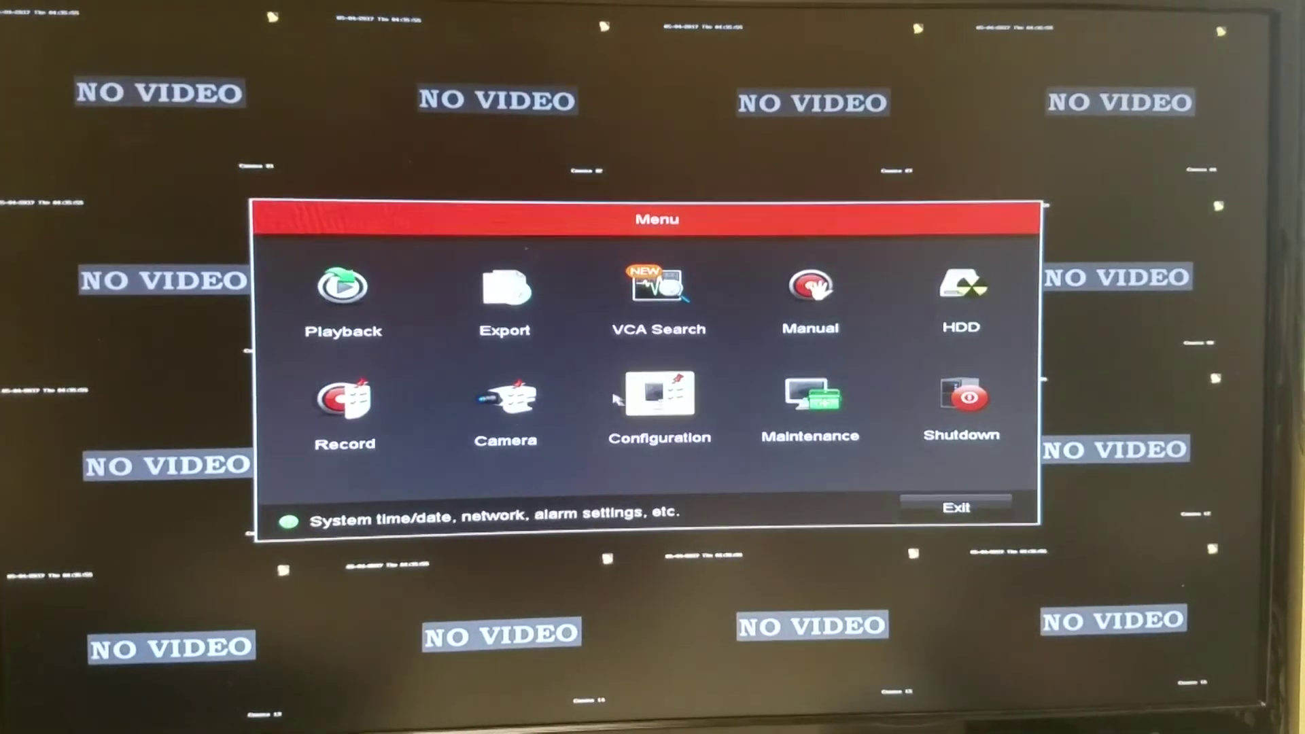
left_click(635, 403)
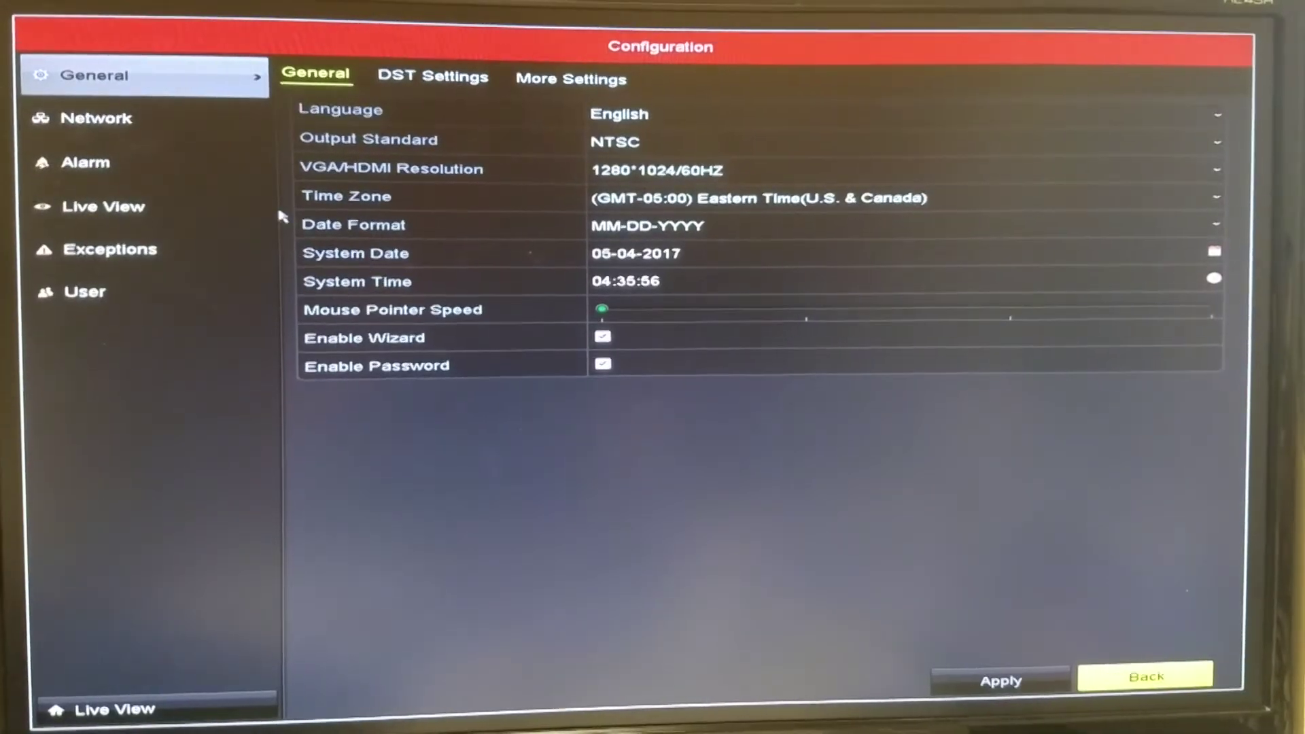
left_click(197, 128)
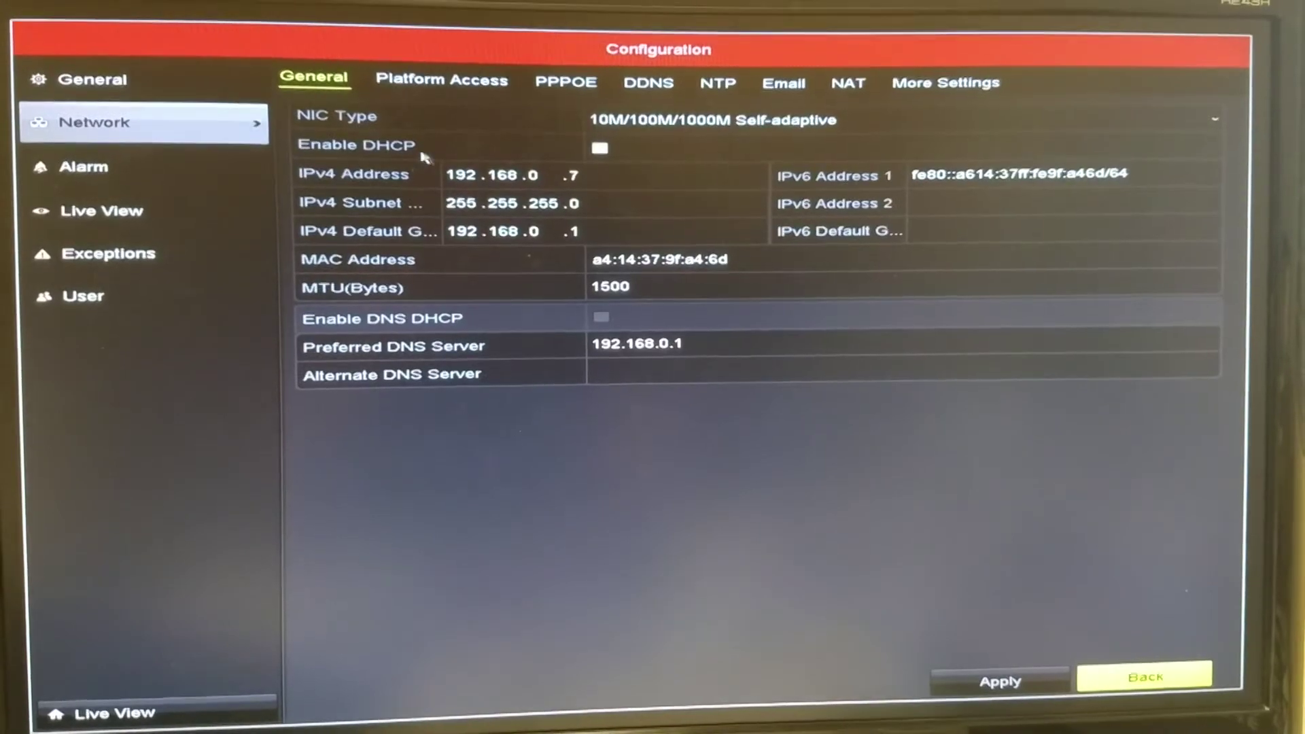
left_click(598, 152)
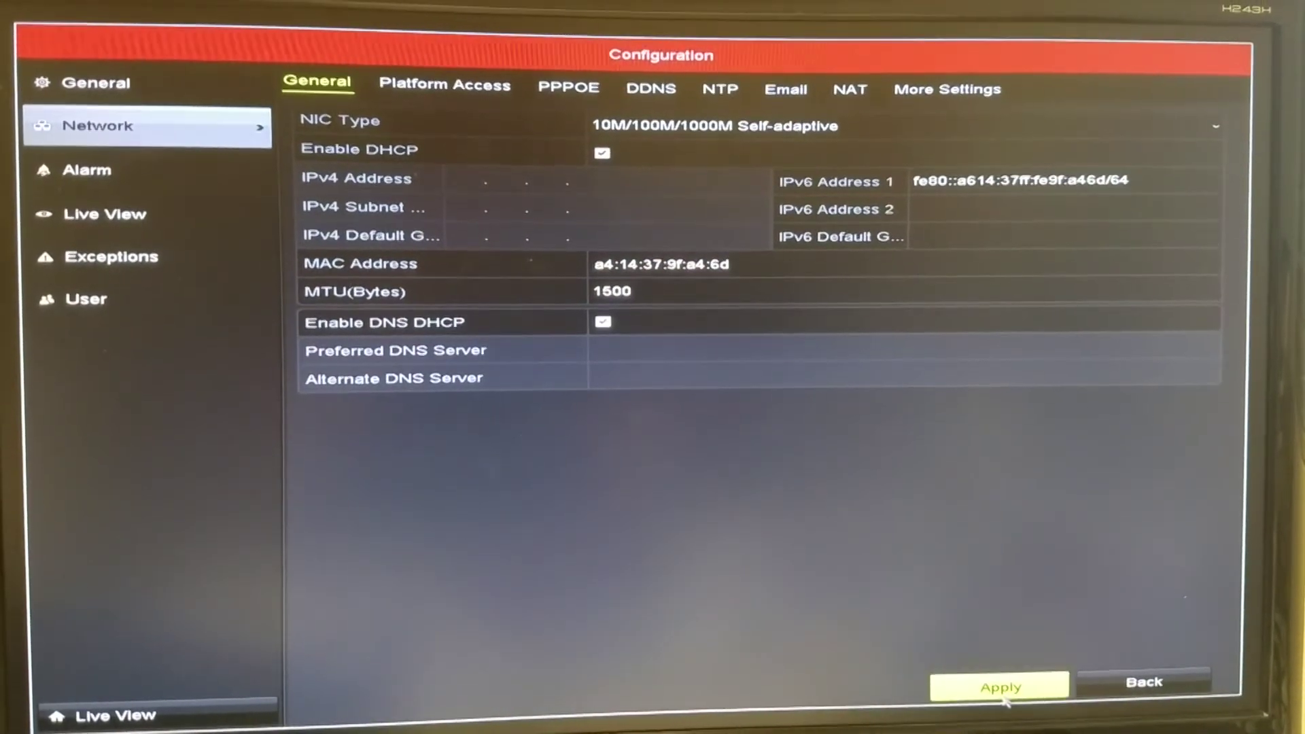
left_click(996, 686)
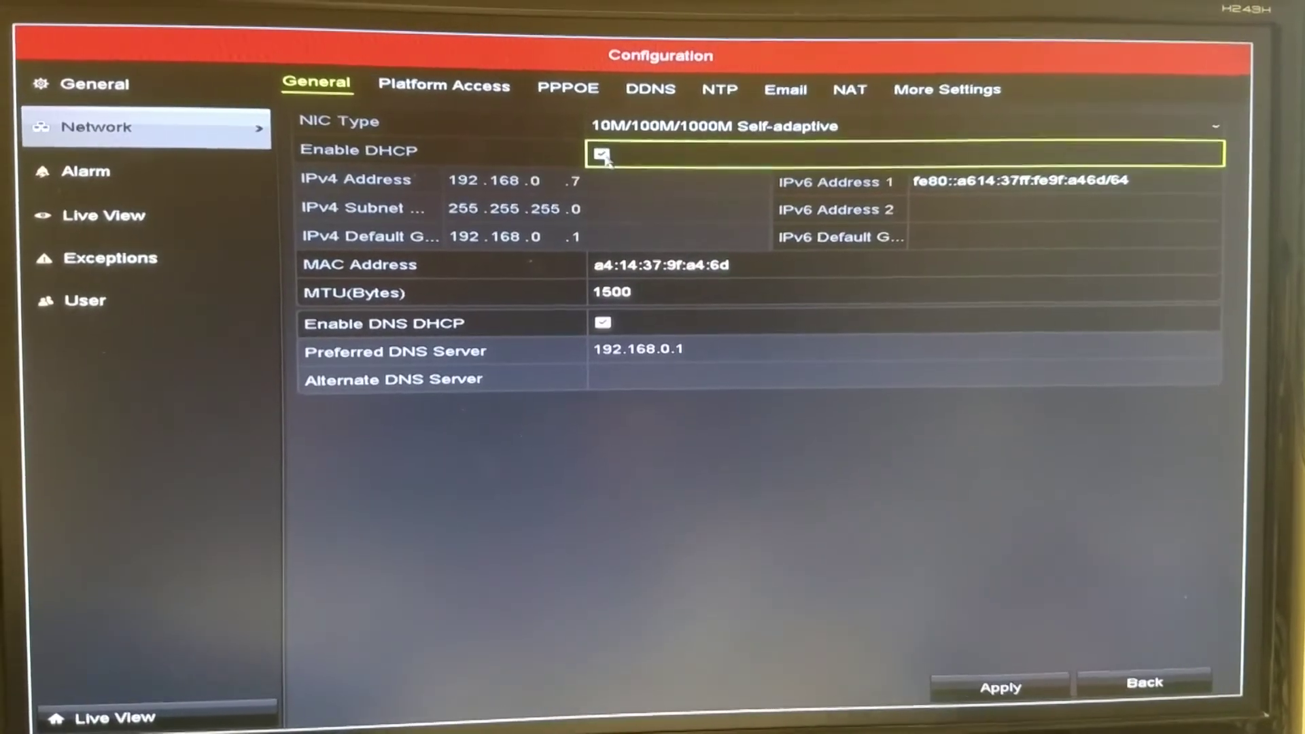
left_click(595, 150)
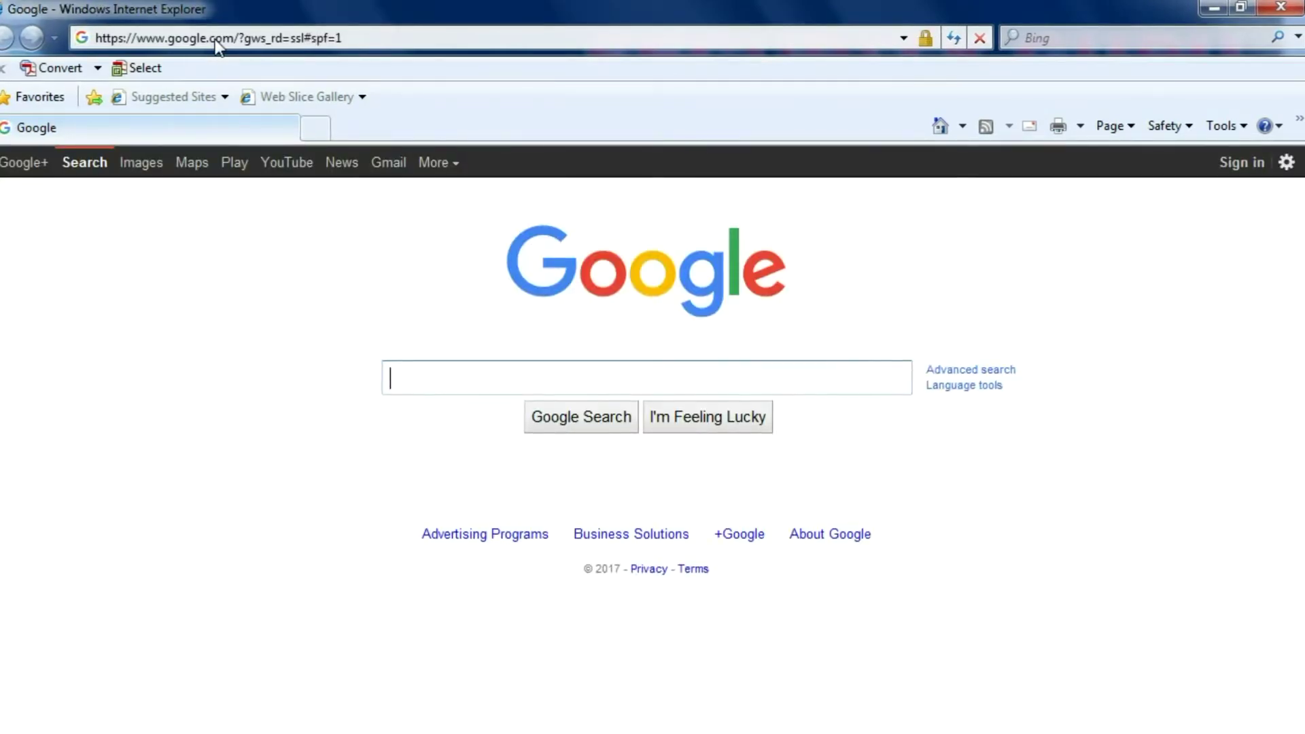
- Load 192.168.0.7 in Internet Explorer and log in as admin with the account password
left_click(215, 39)
type("192")
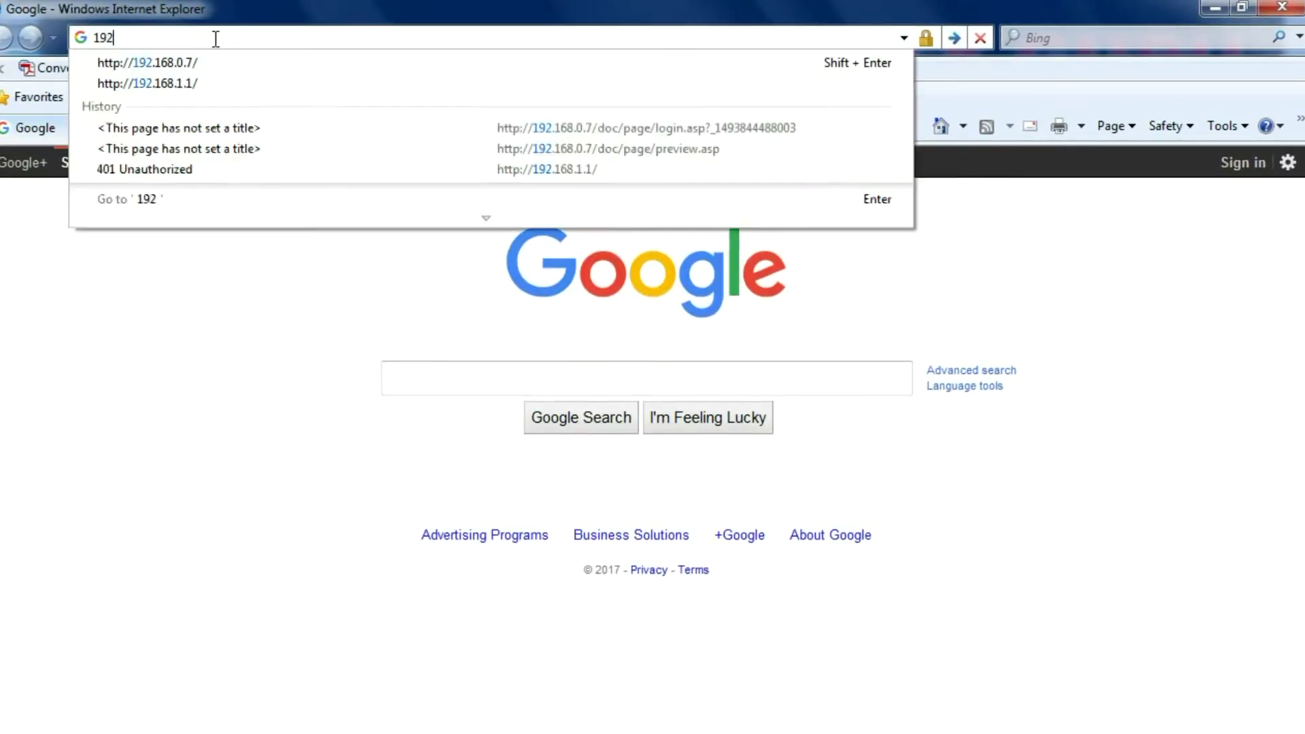
key("Down")
key("Return")
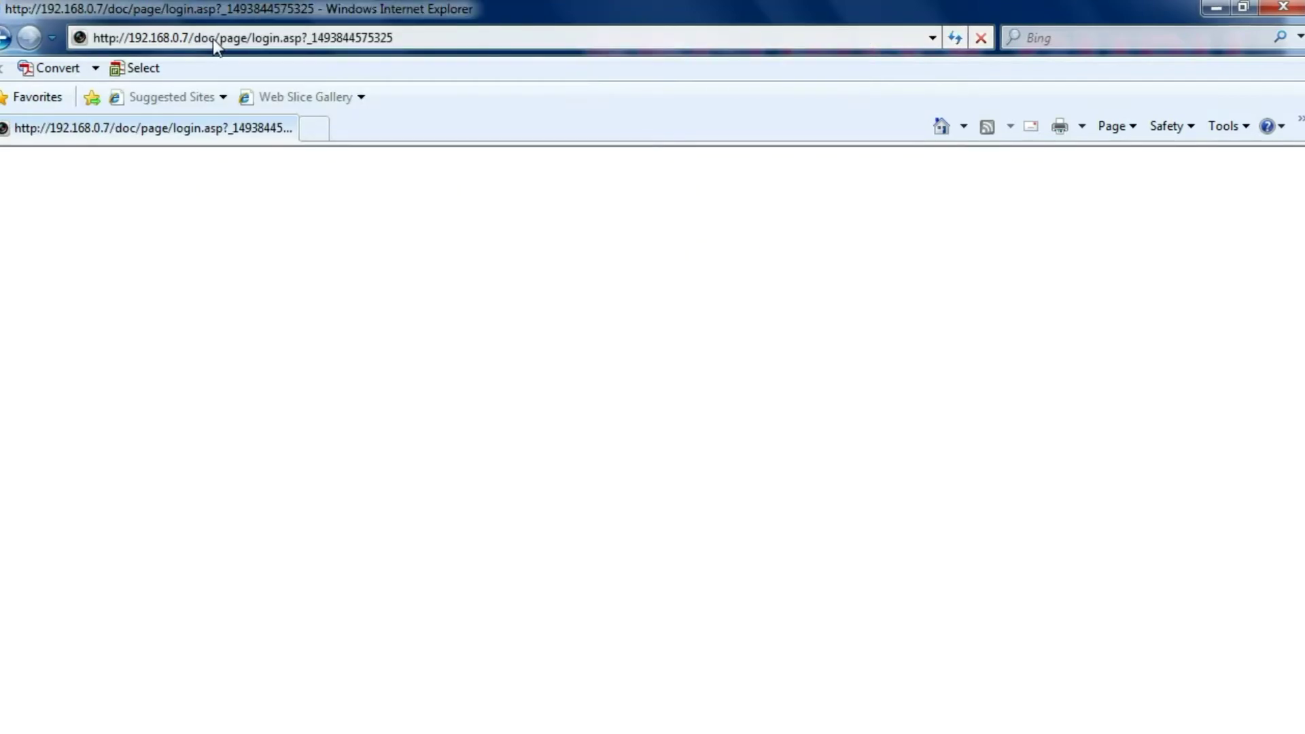
type("adm")
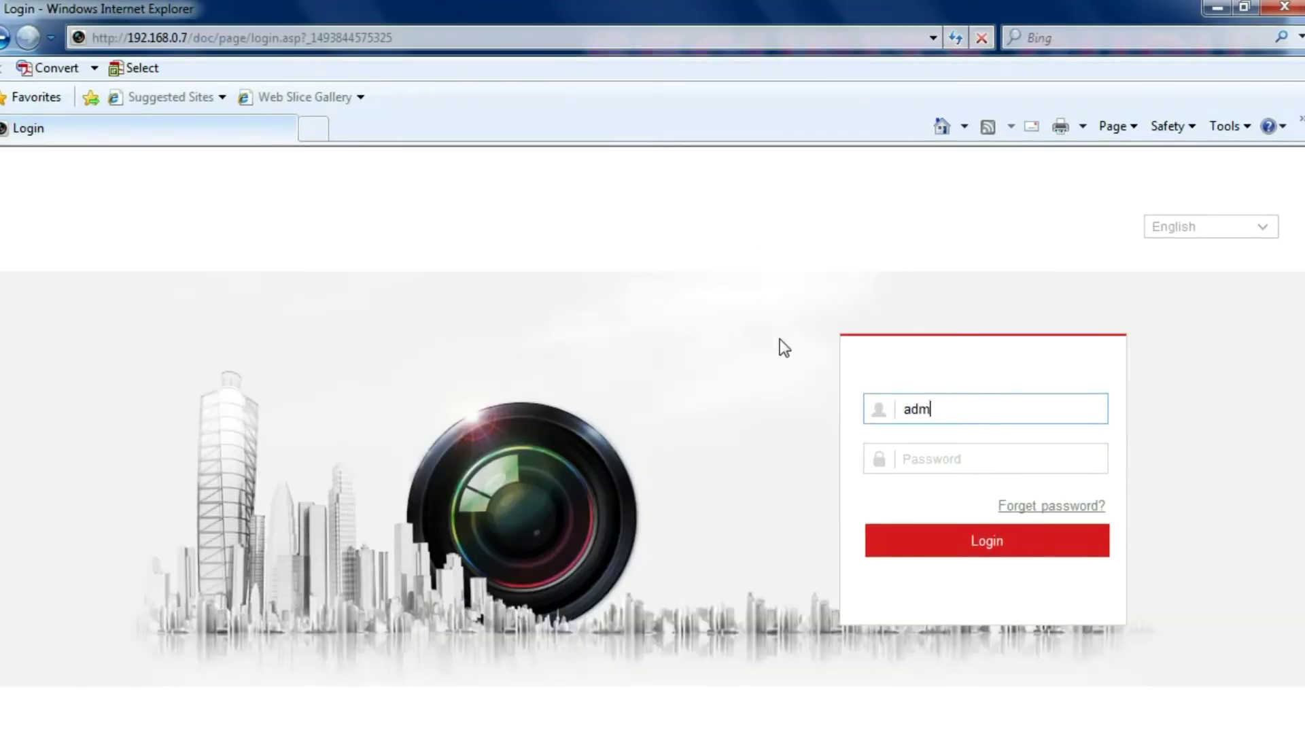
type("in")
key("Tab")
type("•••••••")
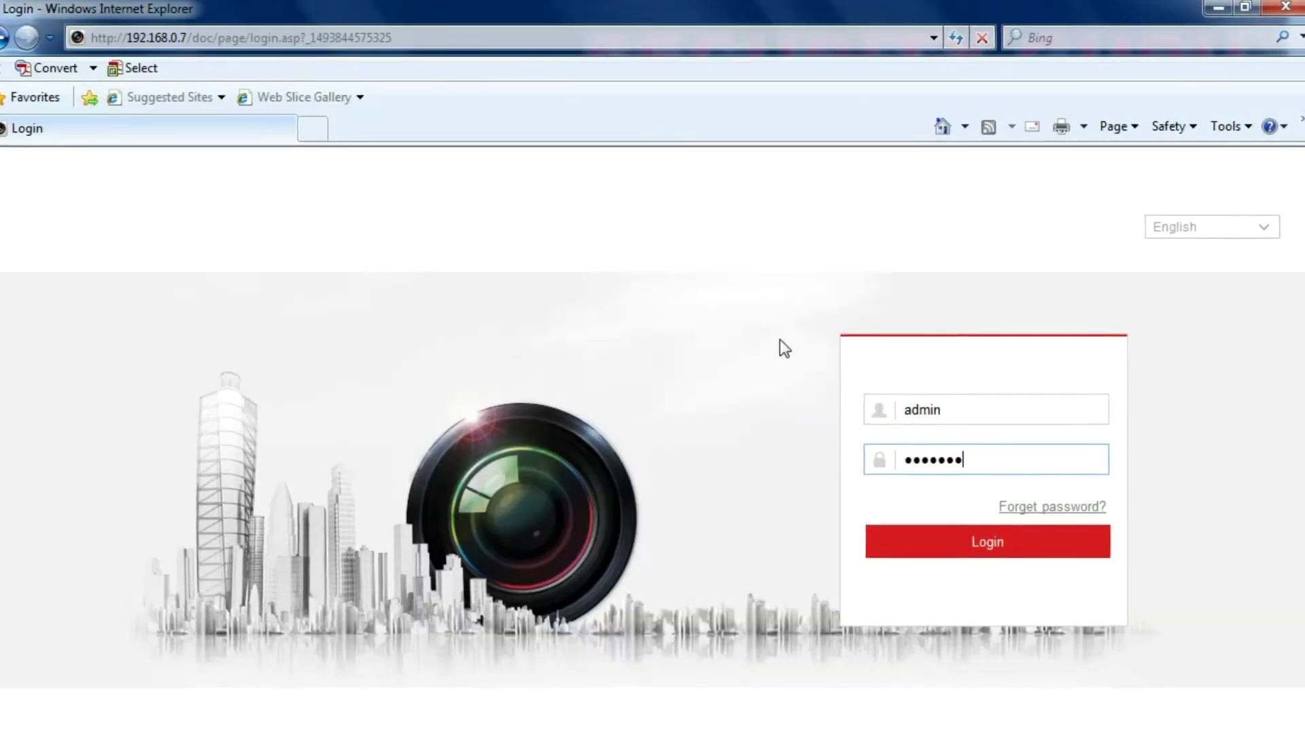
type("•••")
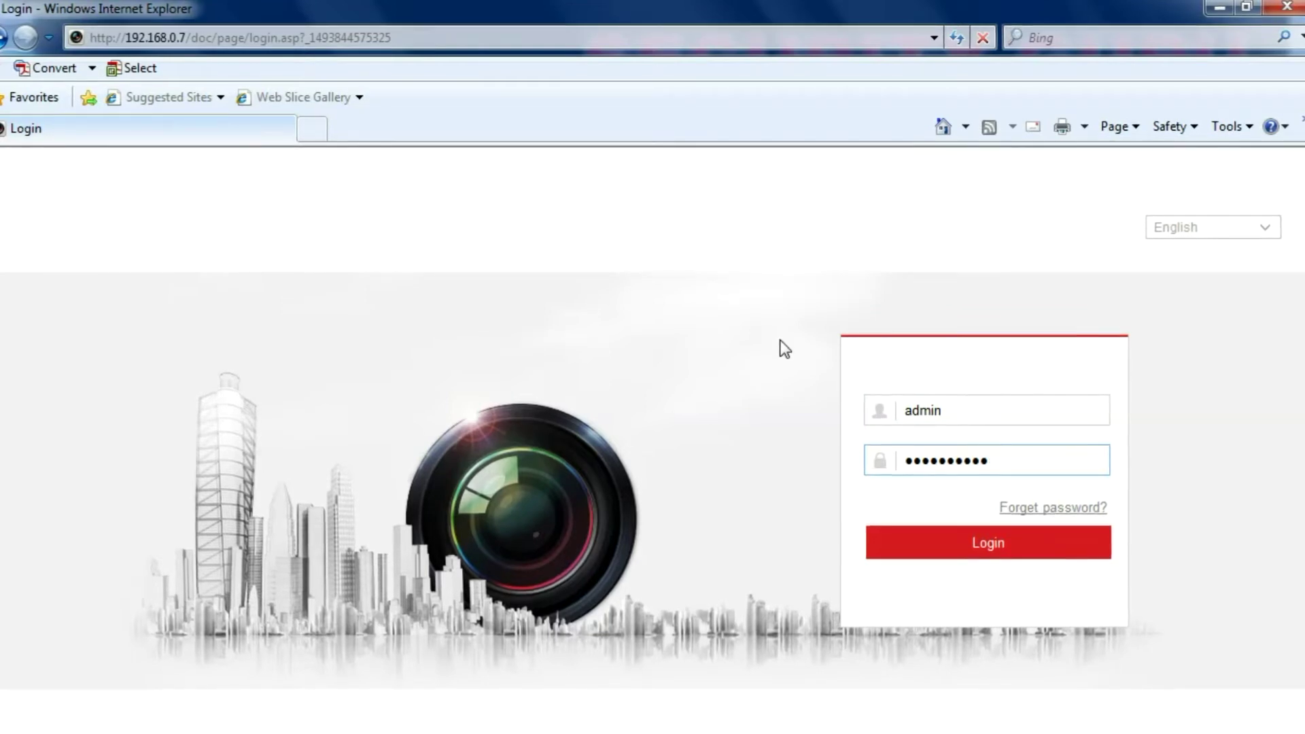
key("Return")
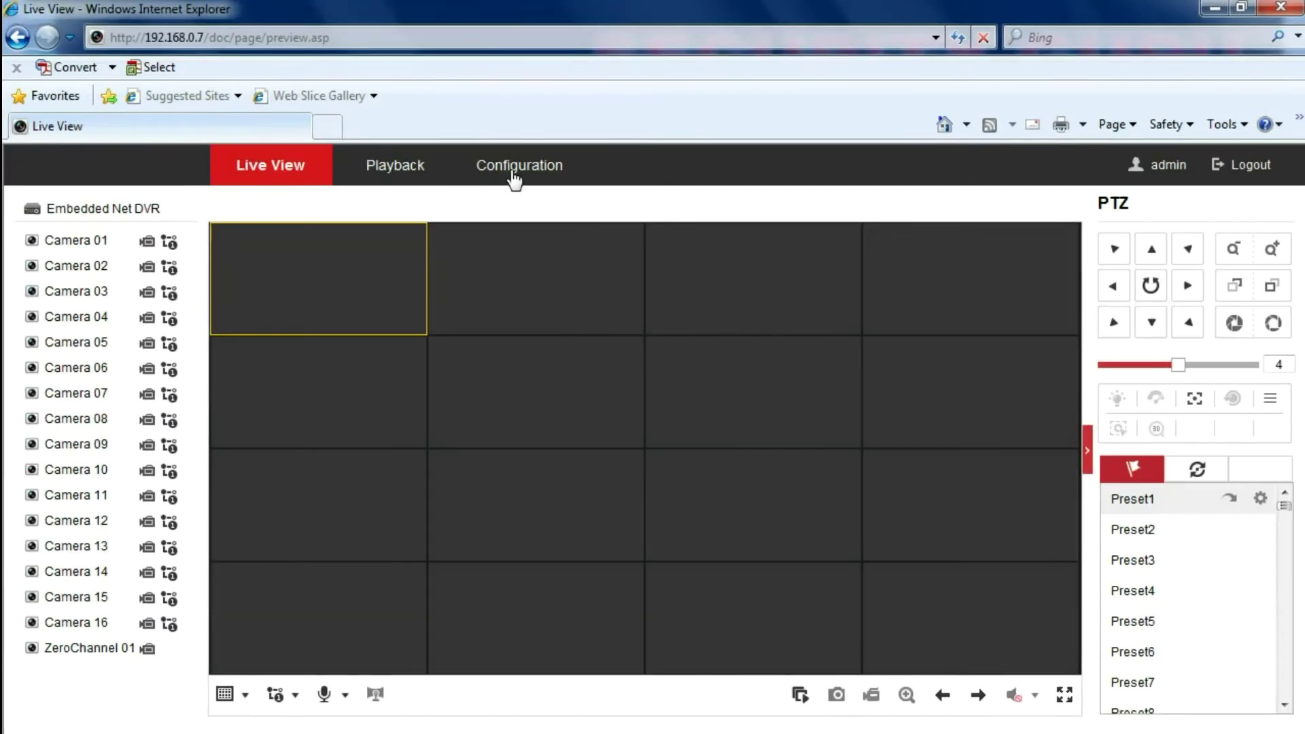
- Open Configuration > Network > Basic Settings > Port to see HTTP 80 and server port 8000
left_click(513, 174)
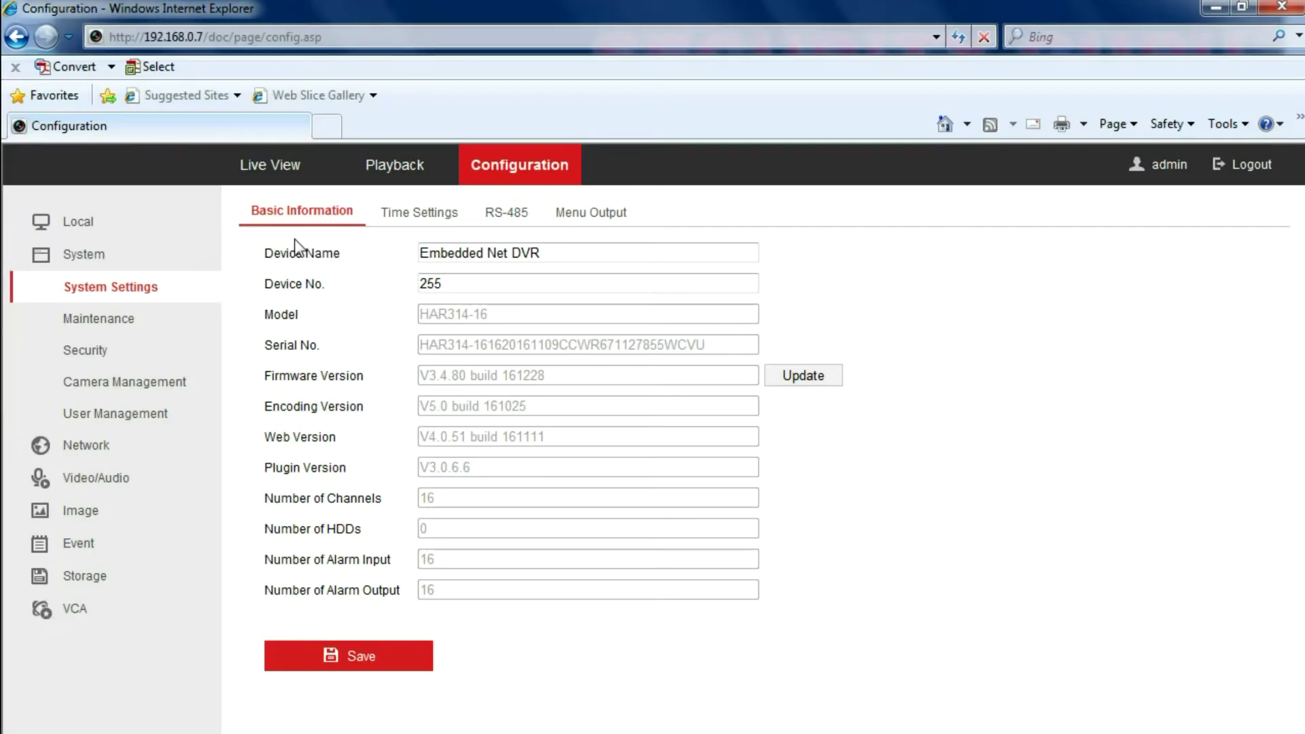
left_click(137, 447)
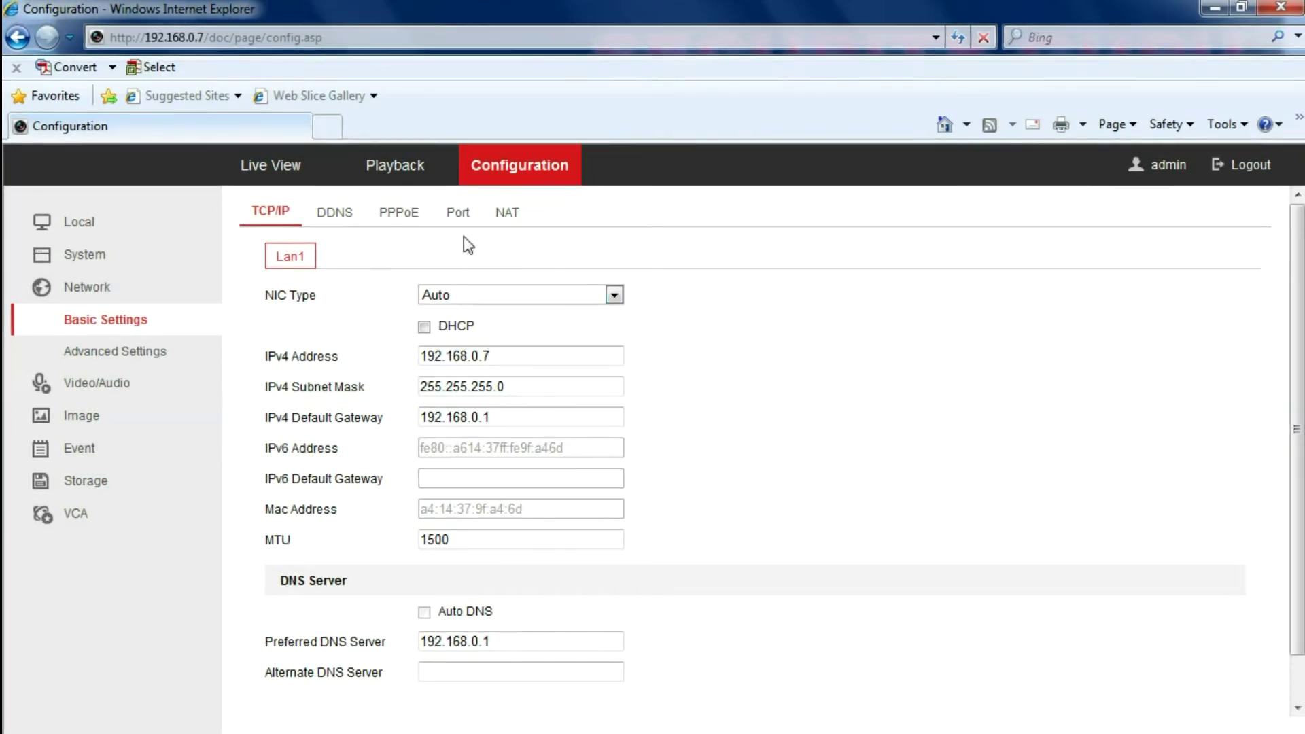
left_click(457, 217)
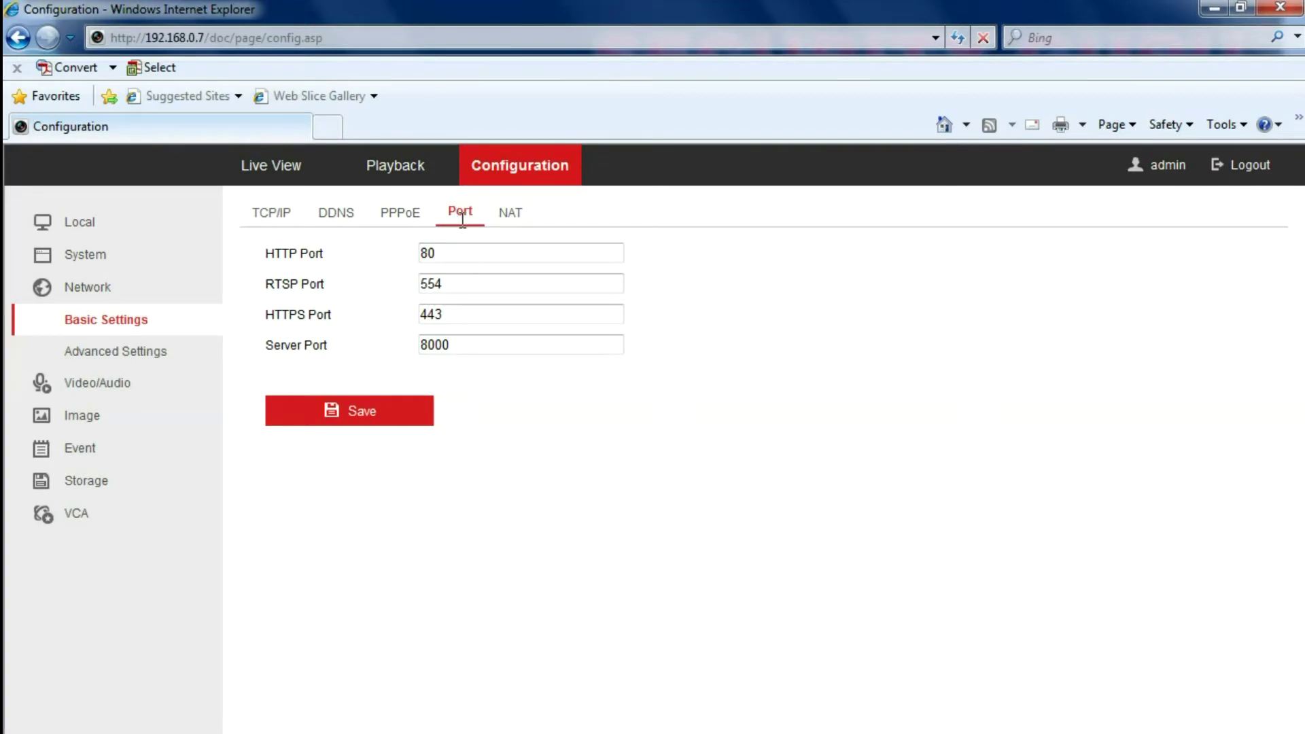
left_click(323, 130)
- Load the Belkin router at 192.168.0.1 and log in with a blank password to Firewall > Virtual Servers
type("192.168.0")
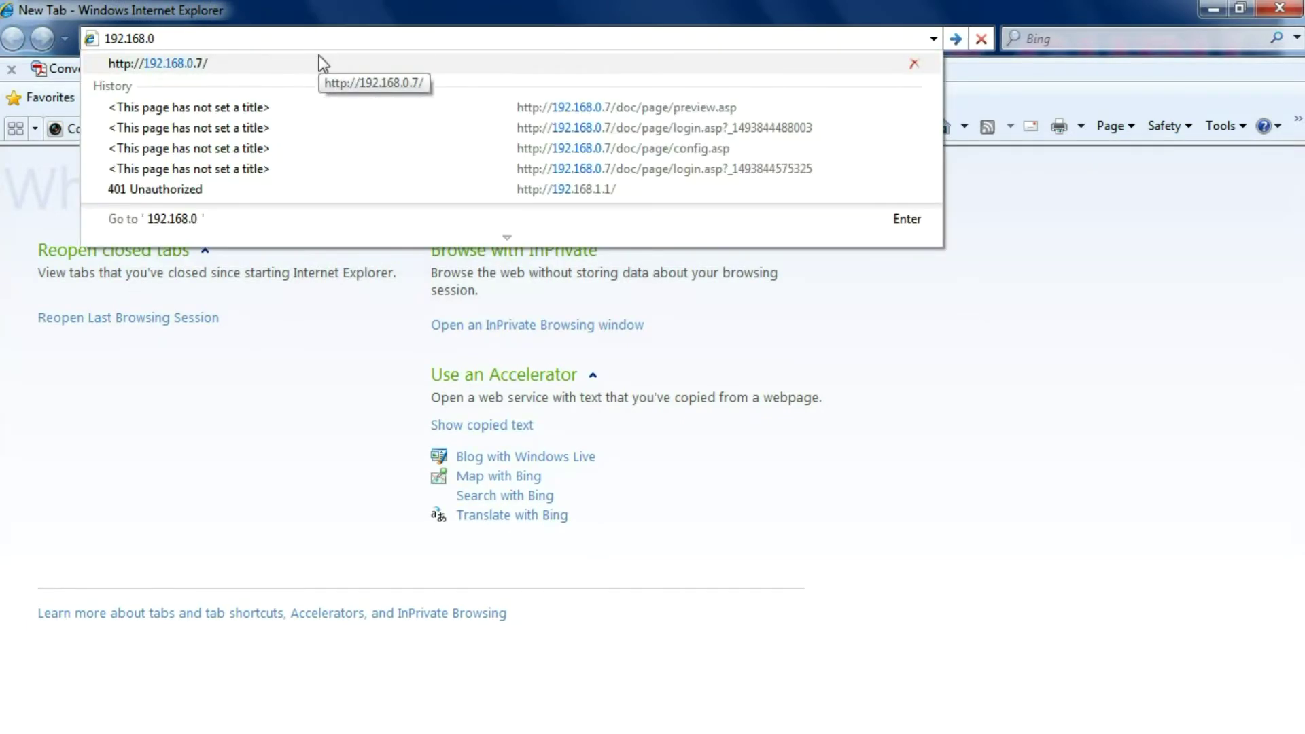
type(".1")
key("Return")
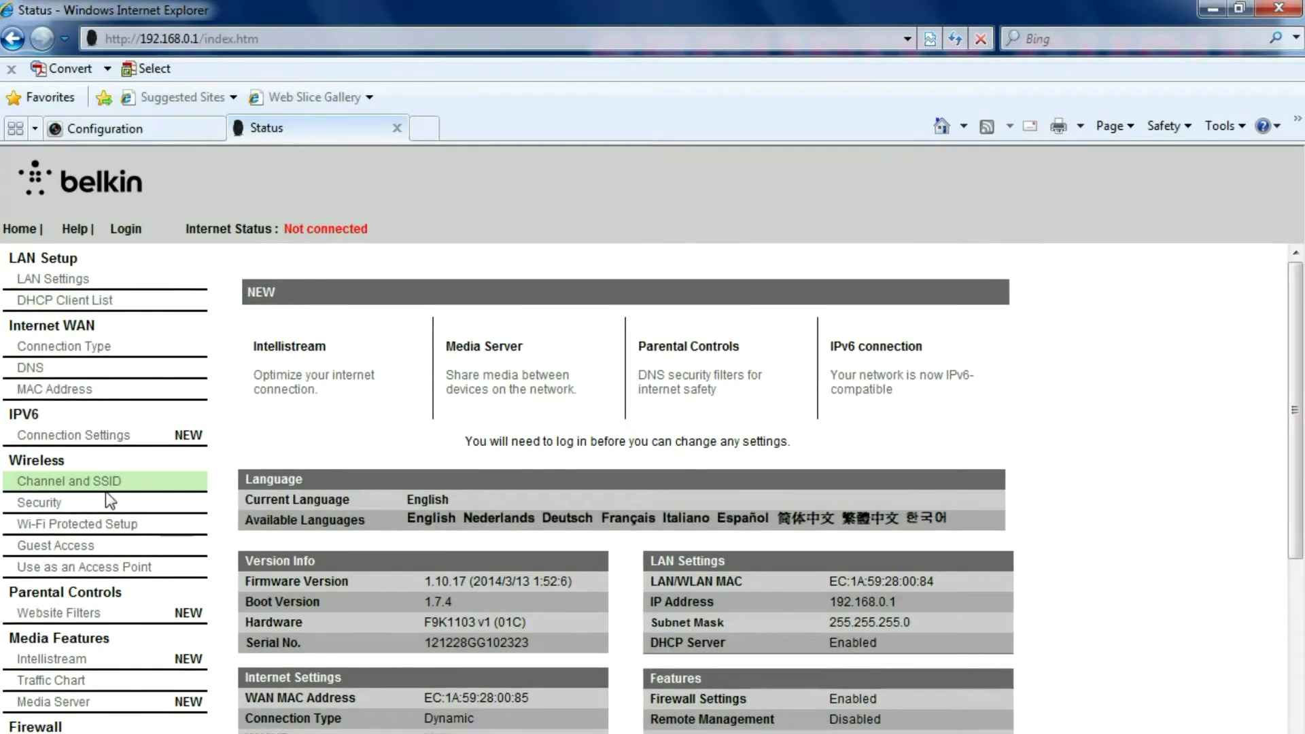
scroll(108, 503, "down", 3)
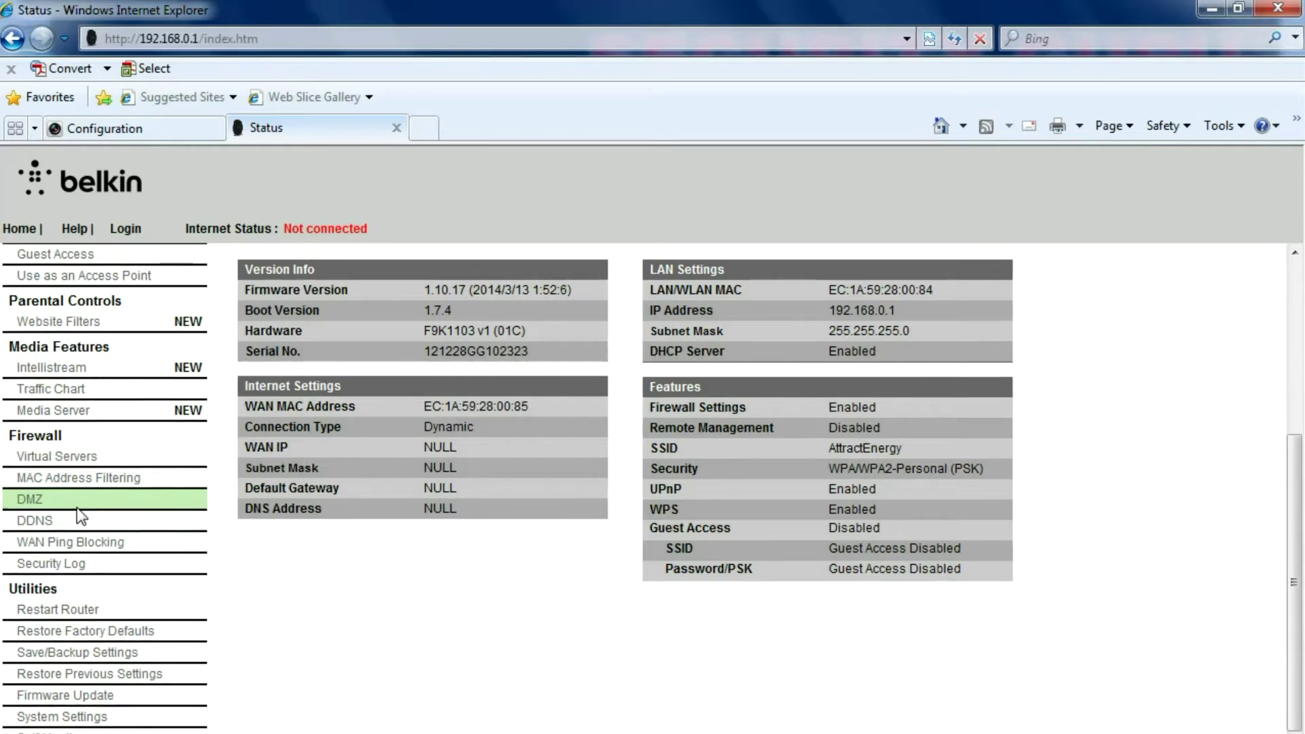
left_click(76, 467)
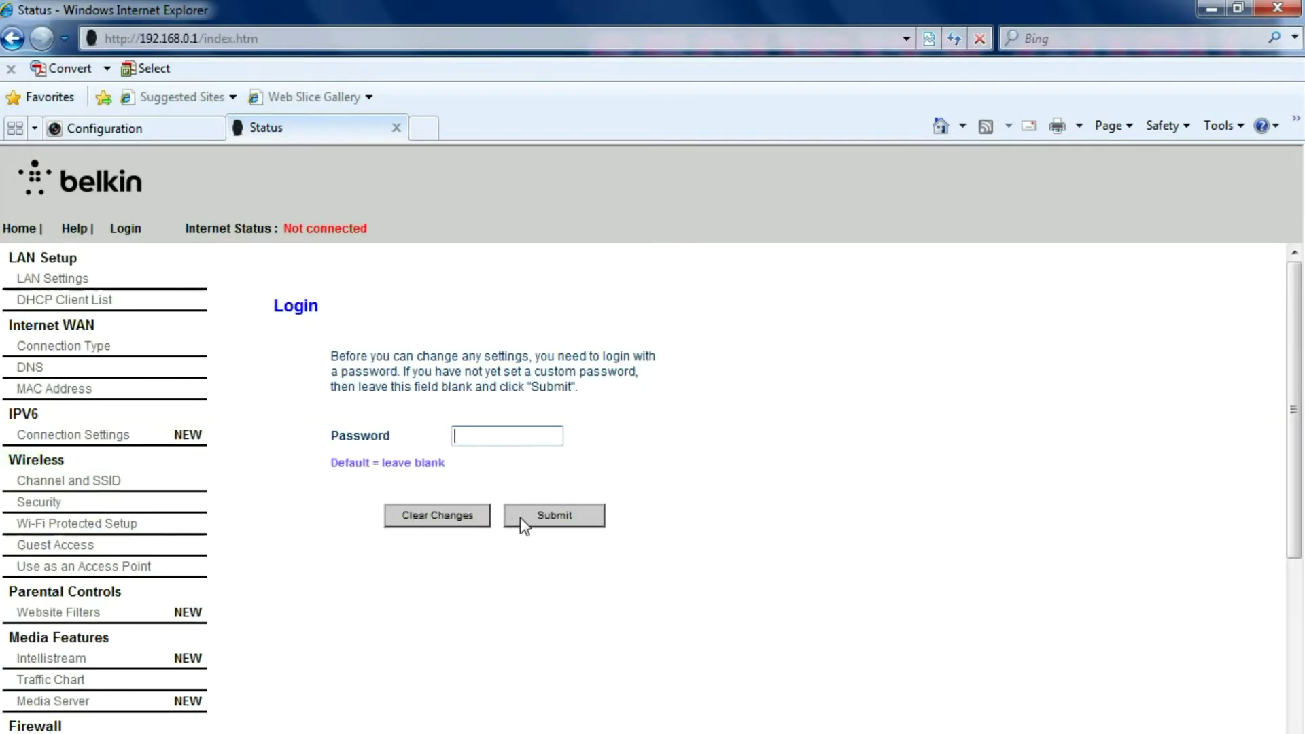
left_click(528, 517)
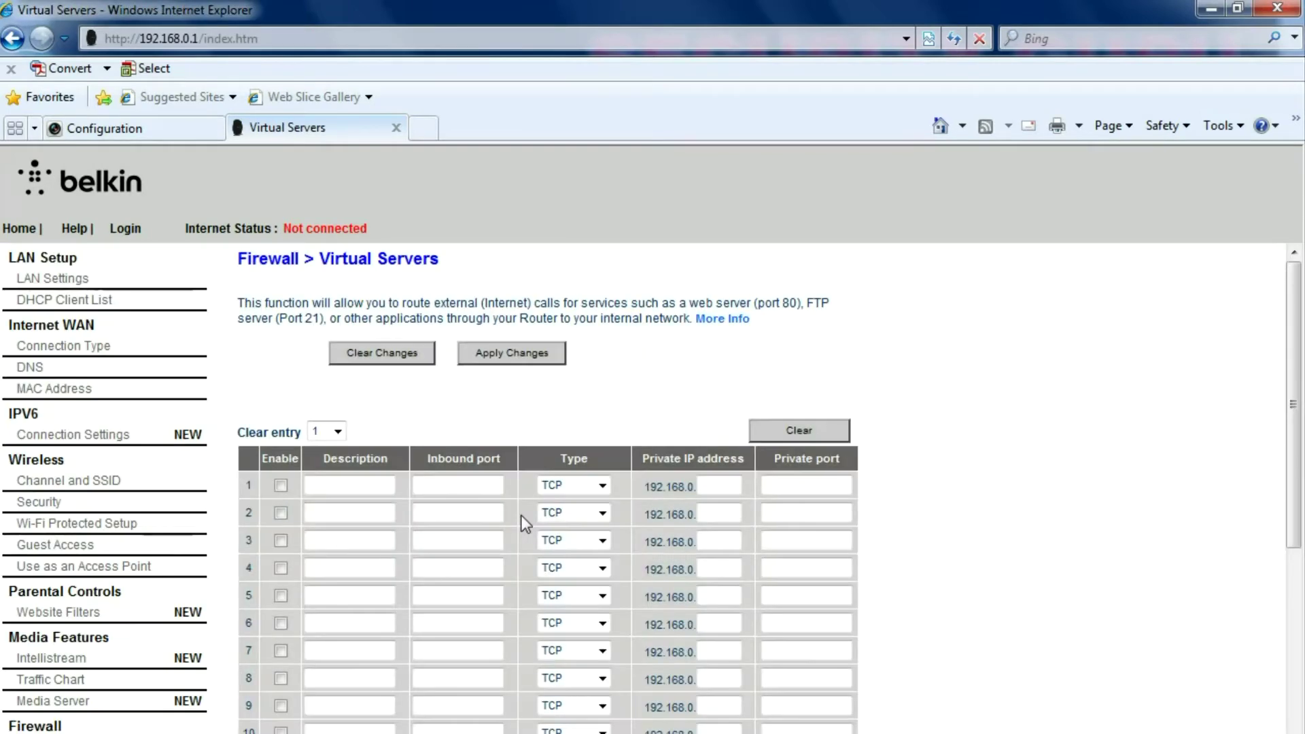
- Add an enabled rule DVR1 forwarding port 80 to the DVR
left_click(280, 485)
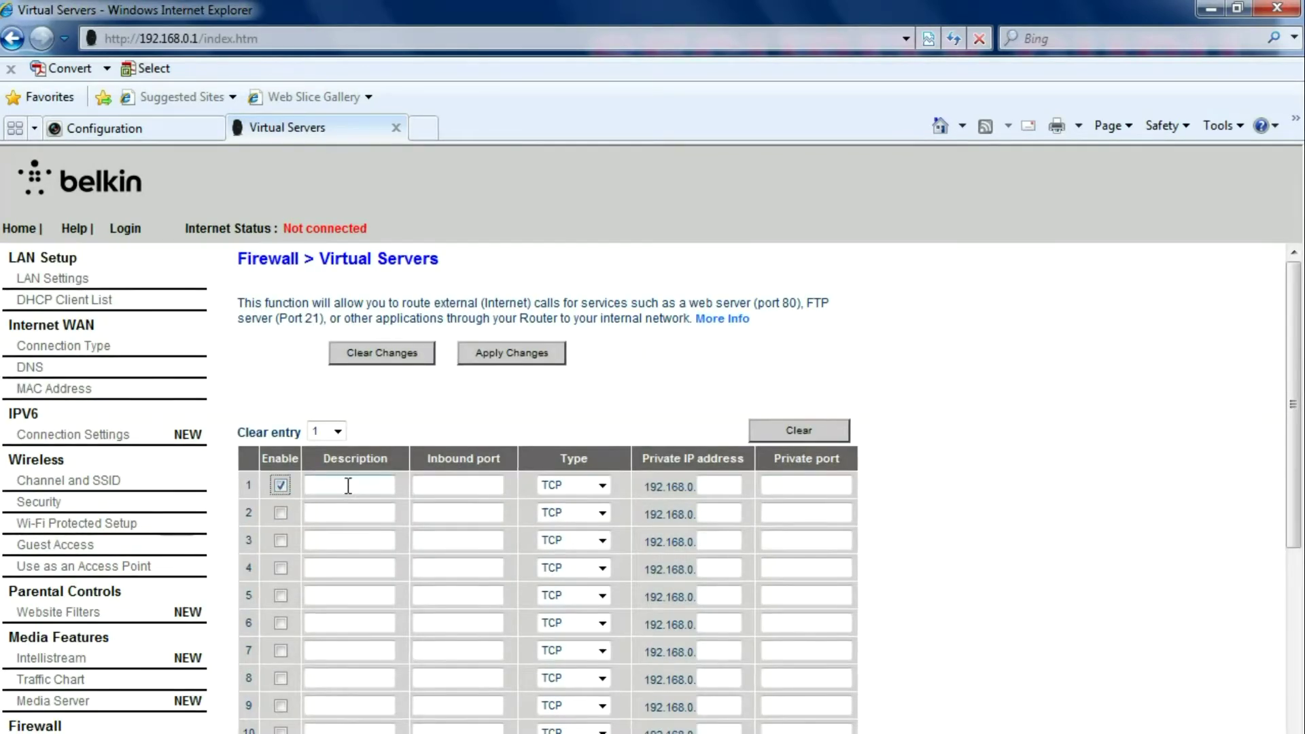
left_click(348, 485)
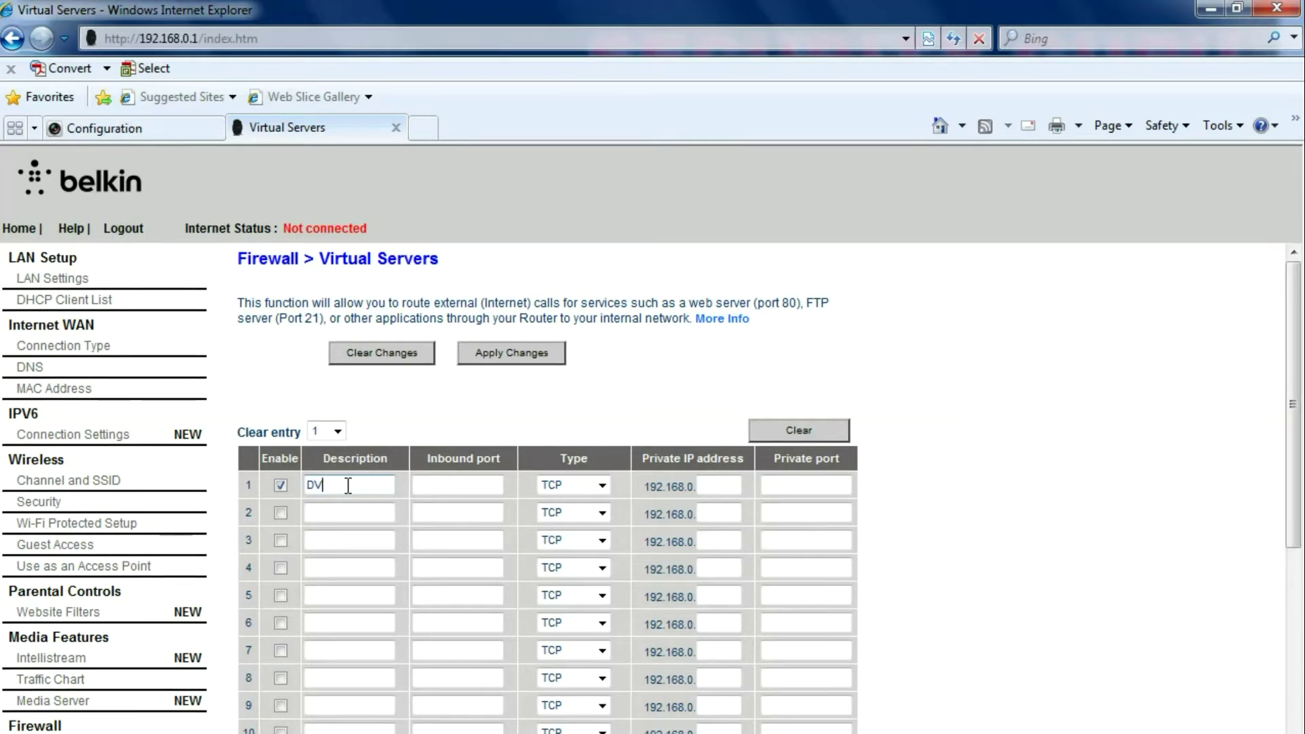
type("DVR1")
key("Tab")
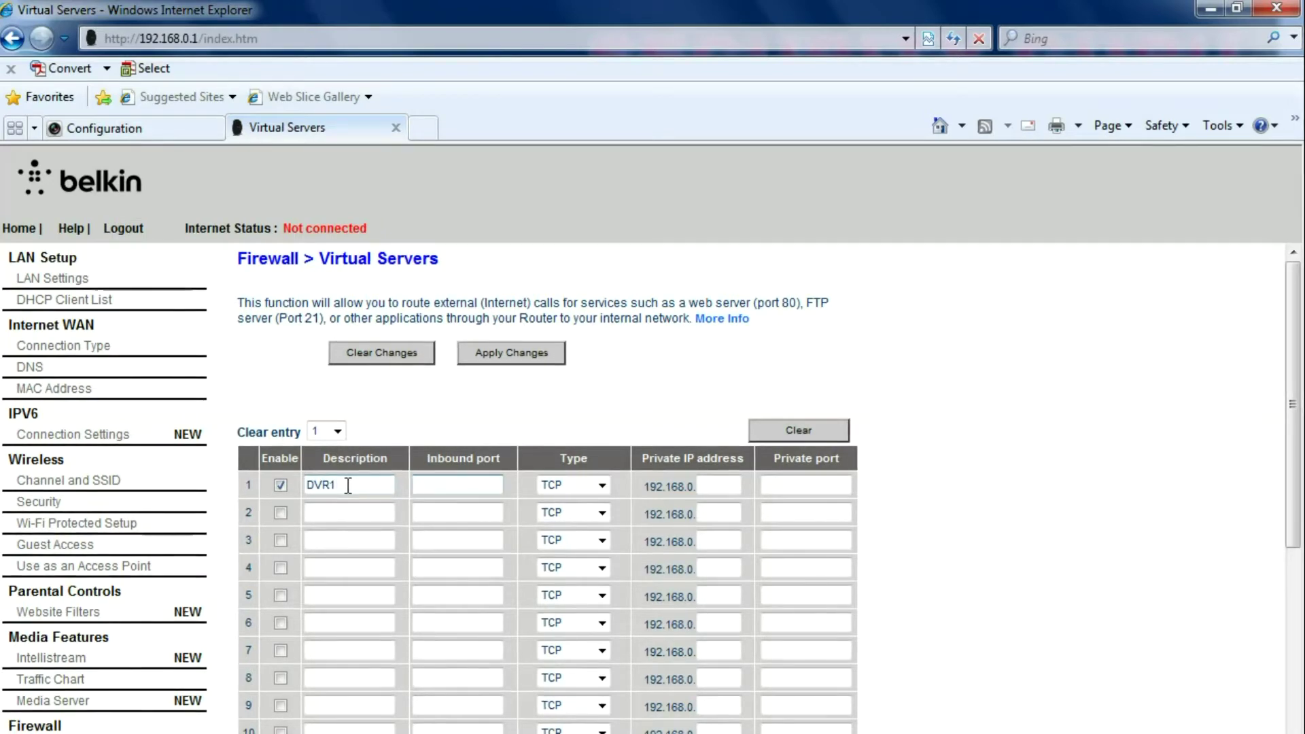
type("80")
key("Tab")
key("Tab")
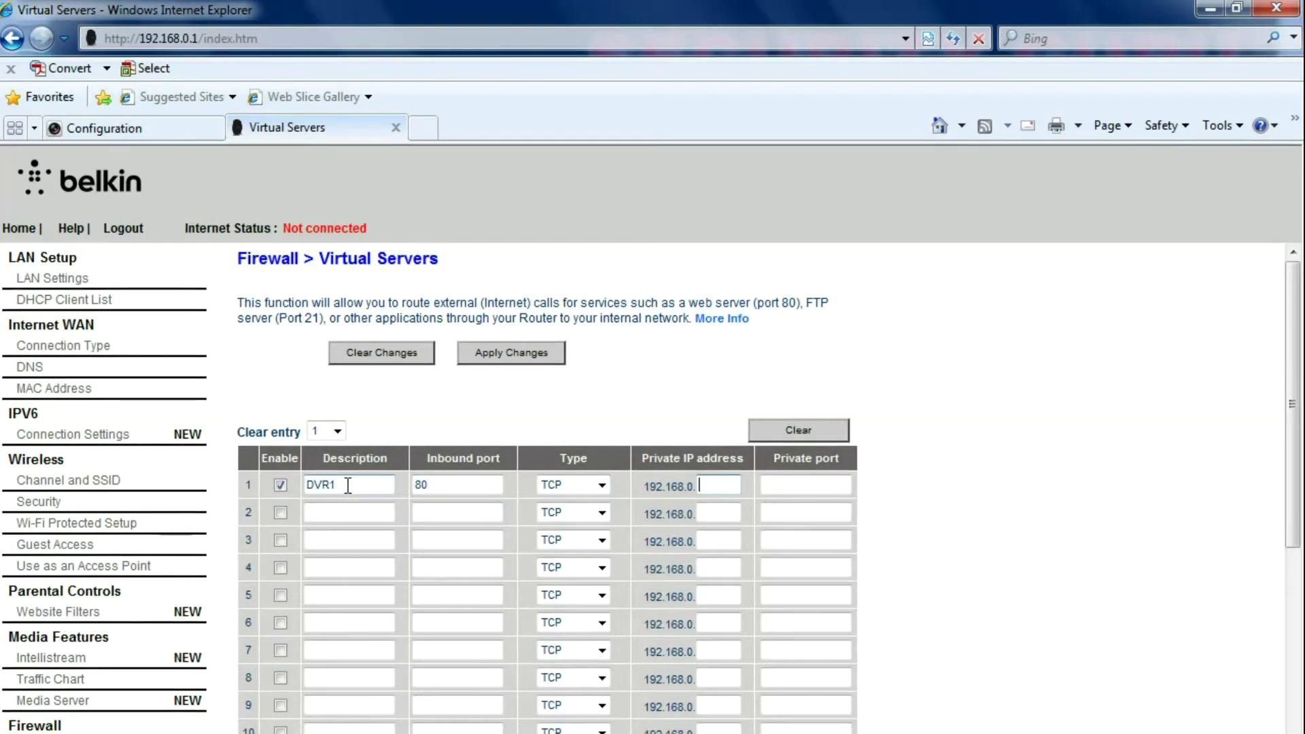
key("Tab")
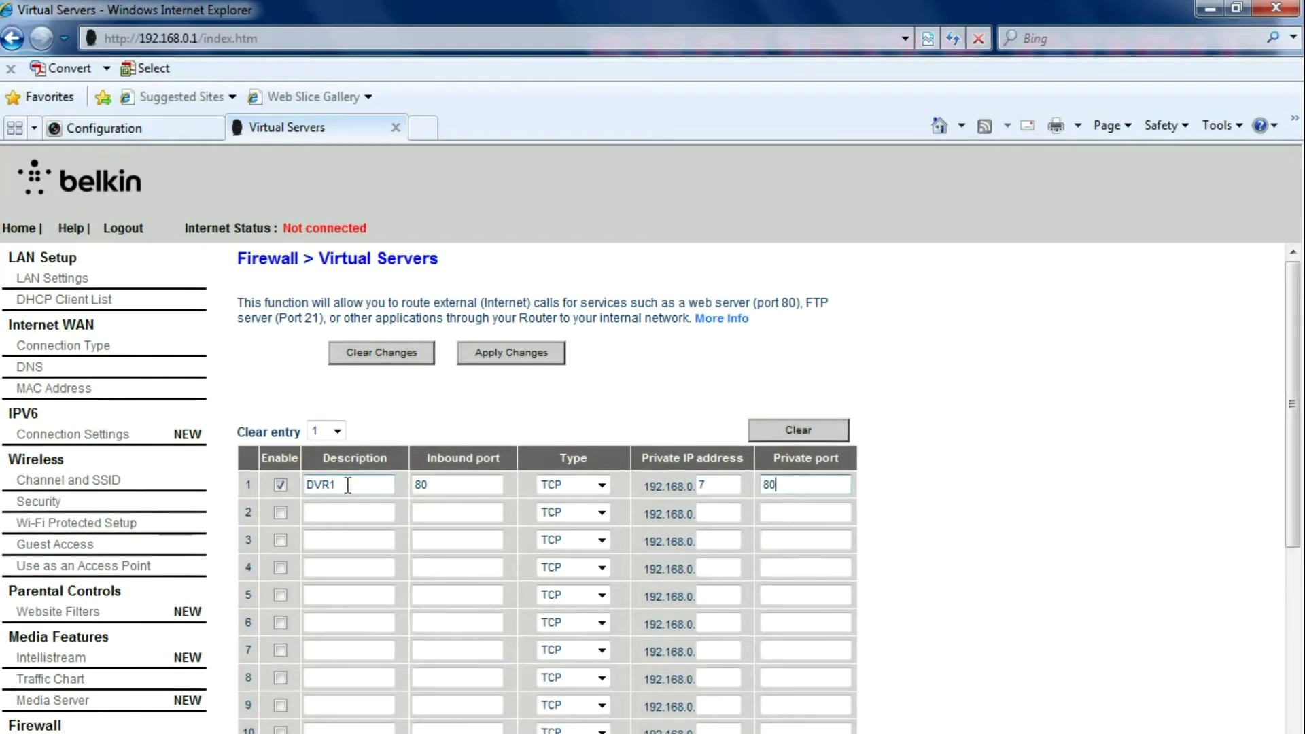
- Add an enabled rule DVR2 forwarding port 8000 to 192.168.0.7 port 8000
key("Tab")
key("space")
key("Tab")
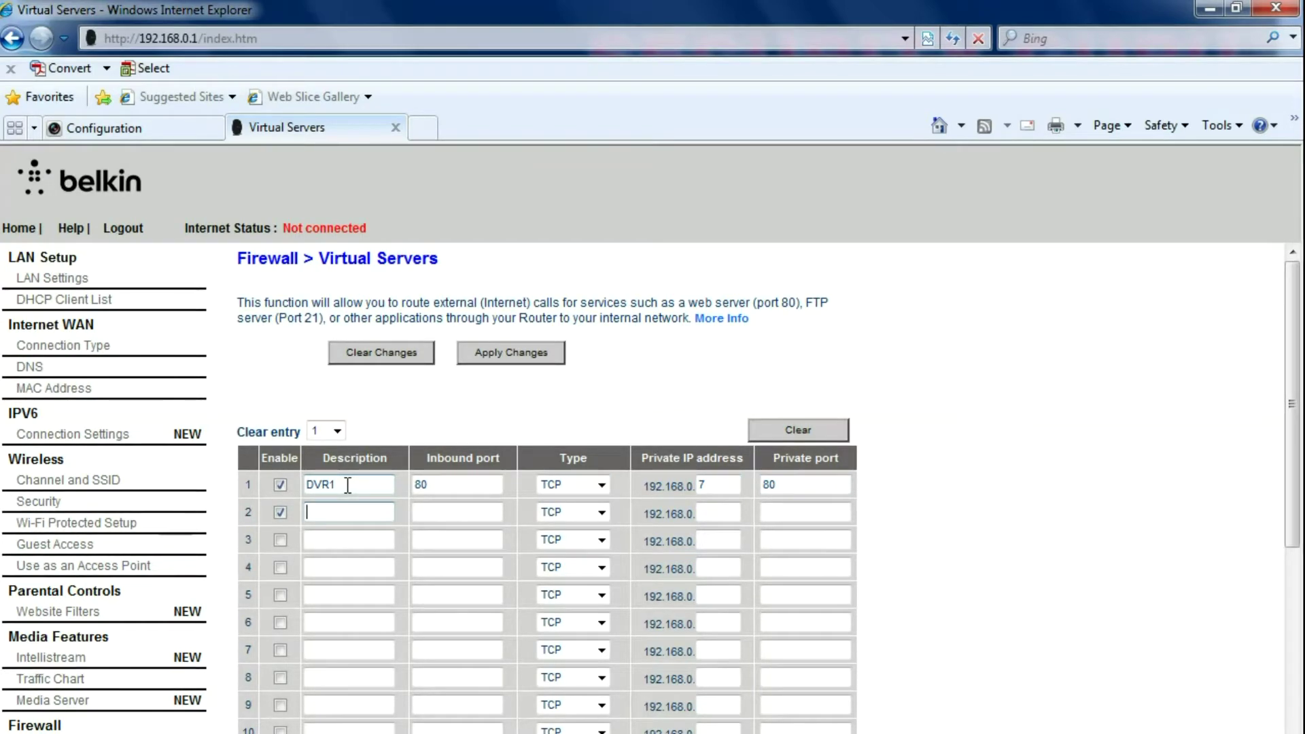
type("DVR")
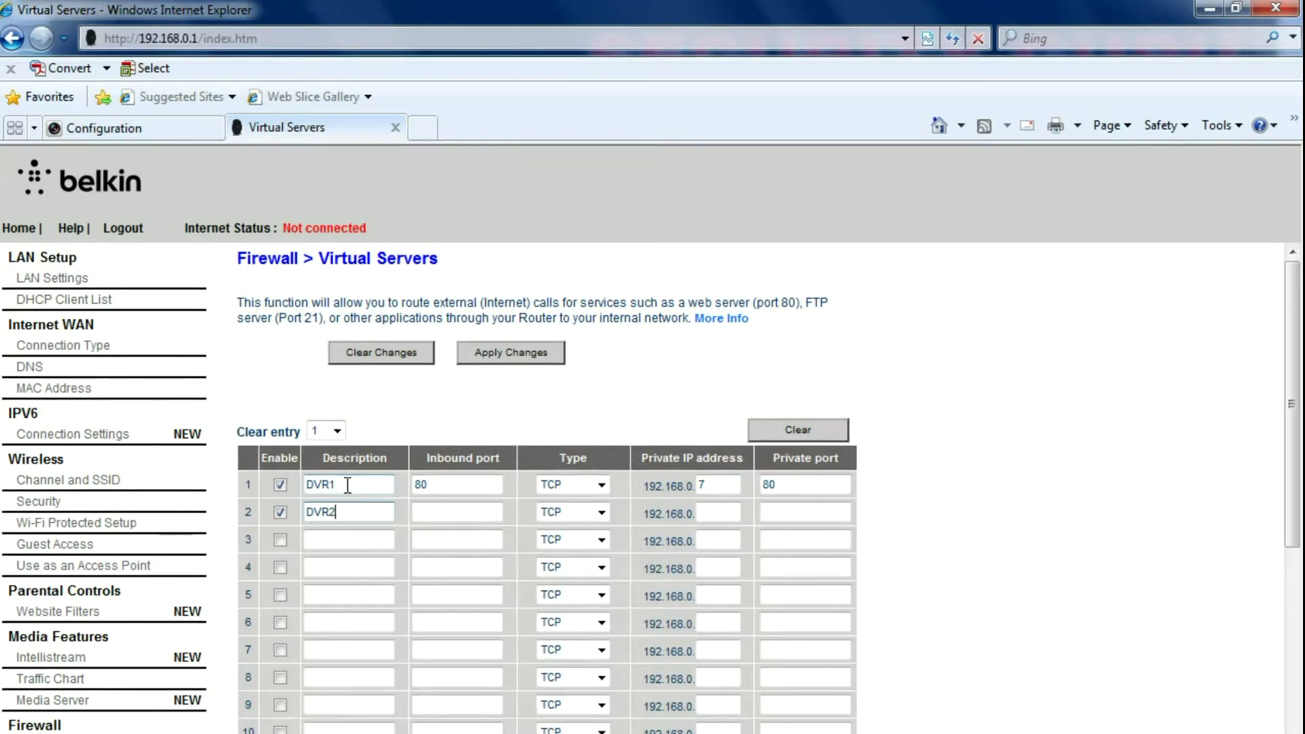
type("2")
key("Tab")
type("8000")
key("Tab")
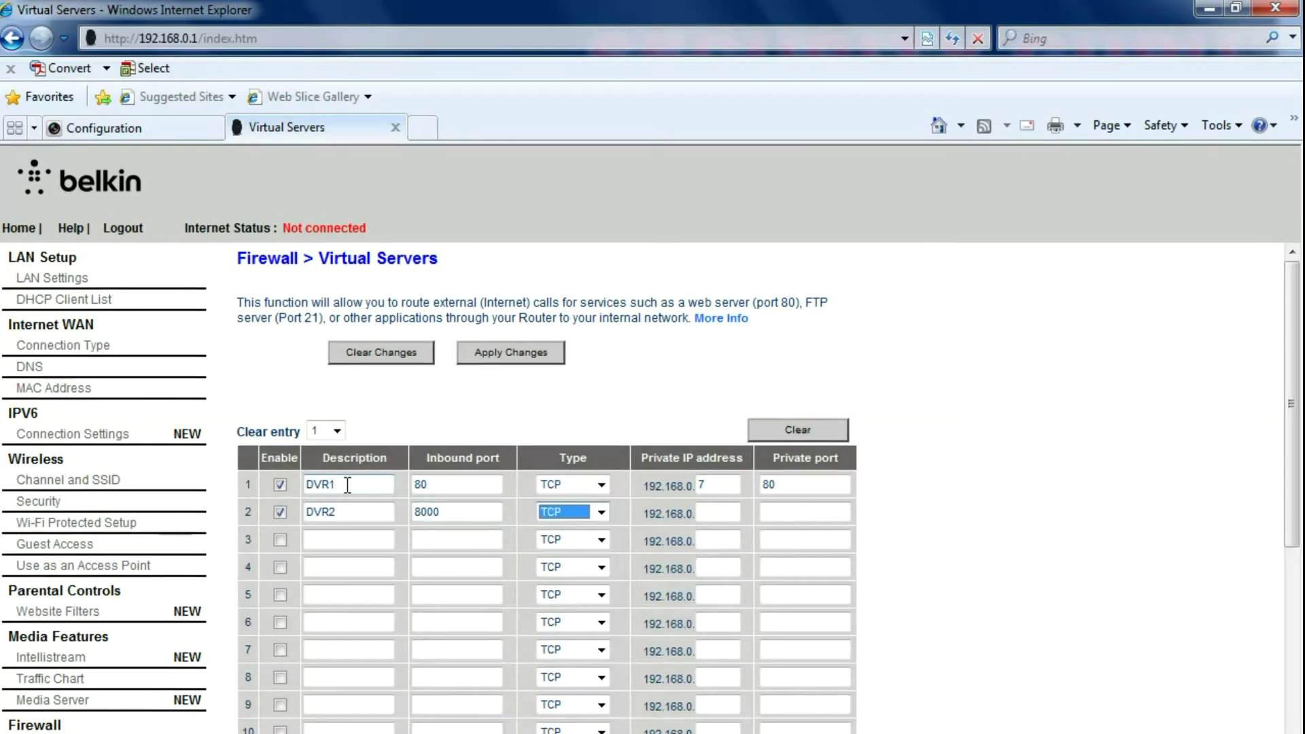
key("Tab")
type("7")
key("Tab")
type("8000")
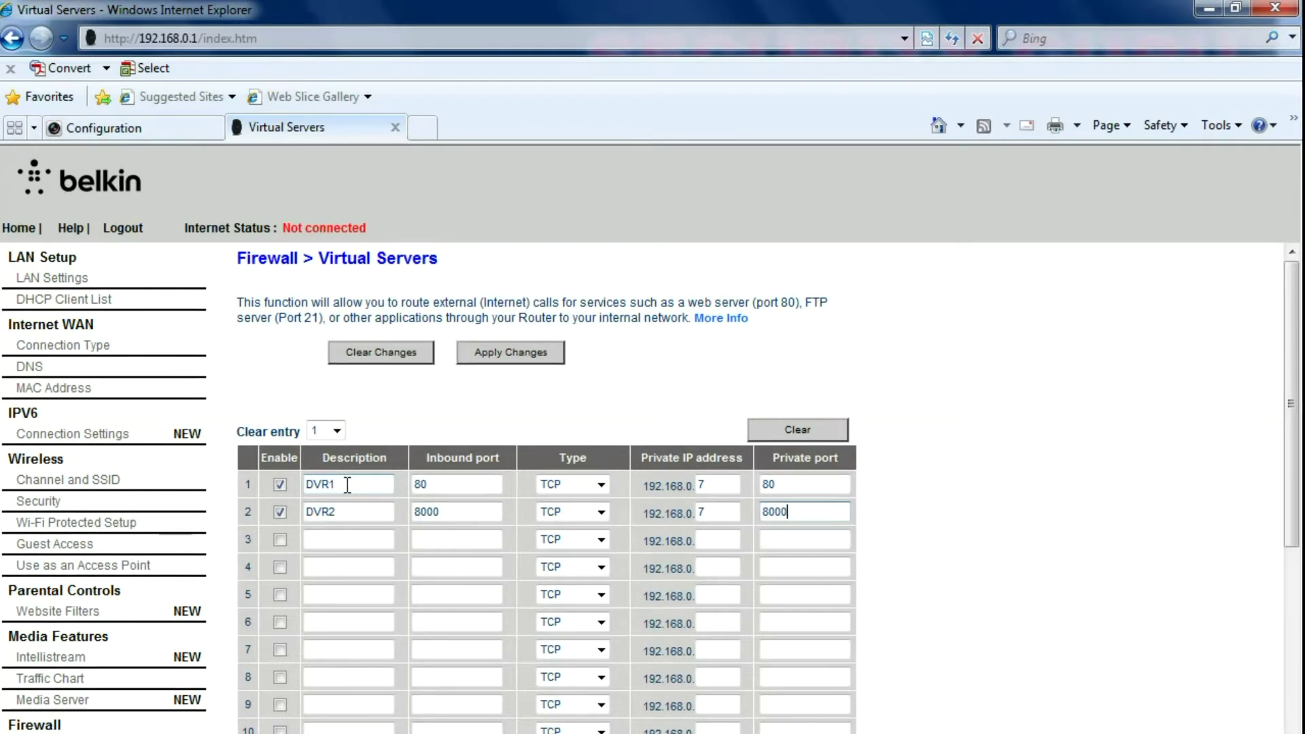
key("Tab")
- Add an enabled rule DVR3 forwarding port 554 to the DVR's port 554
key("space")
key("Tab")
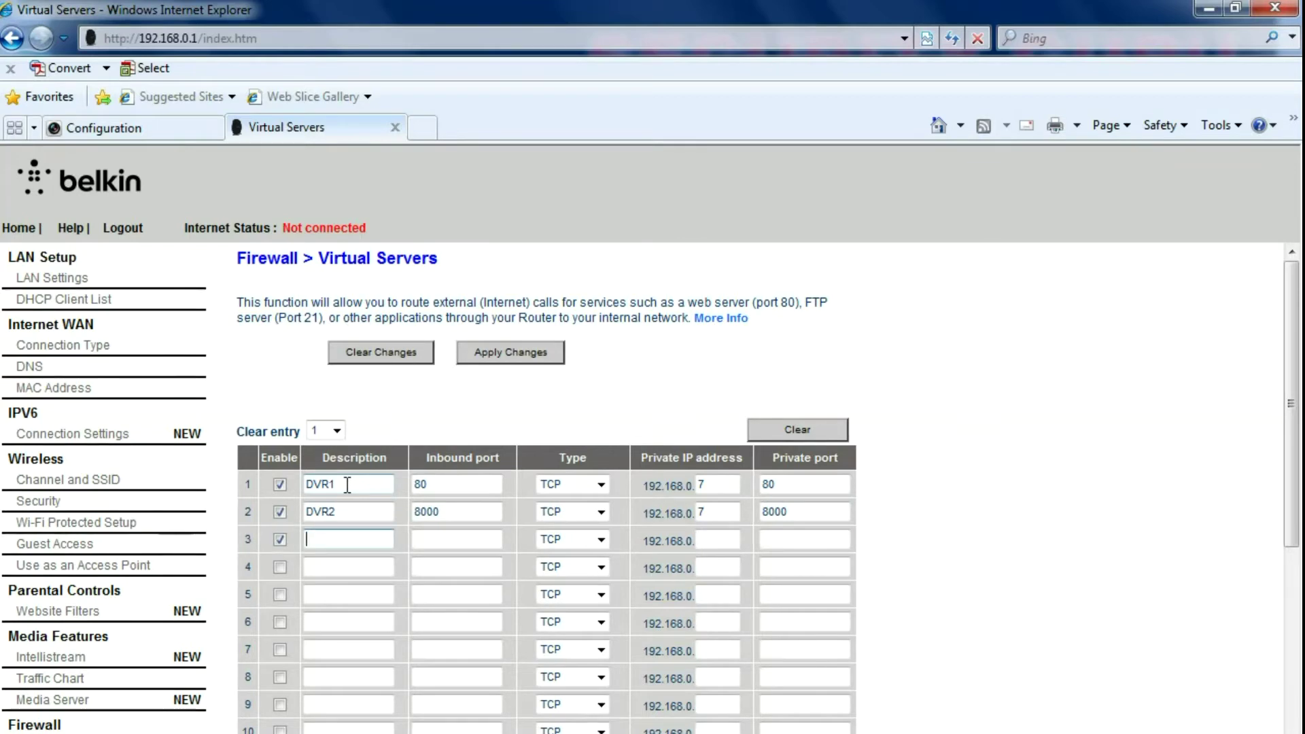
type("dvr")
key("BackSpace")
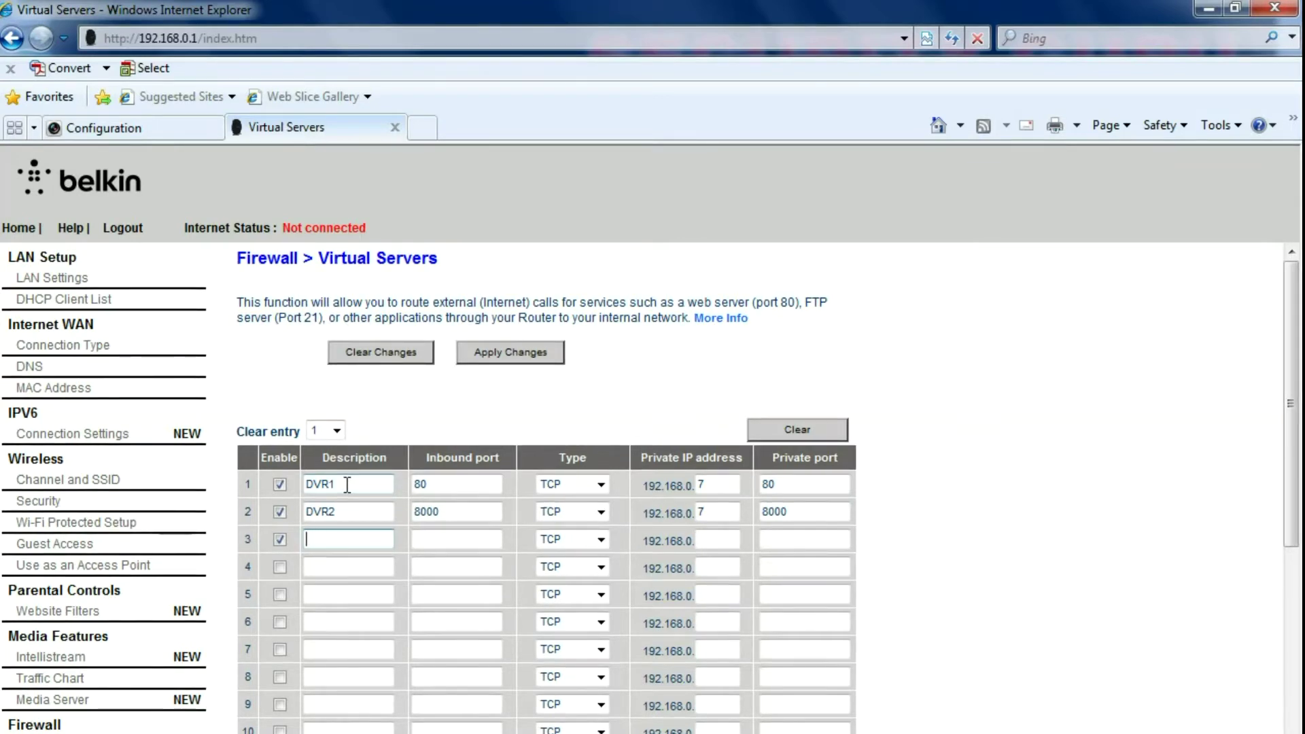
type("DVR3")
key("Tab")
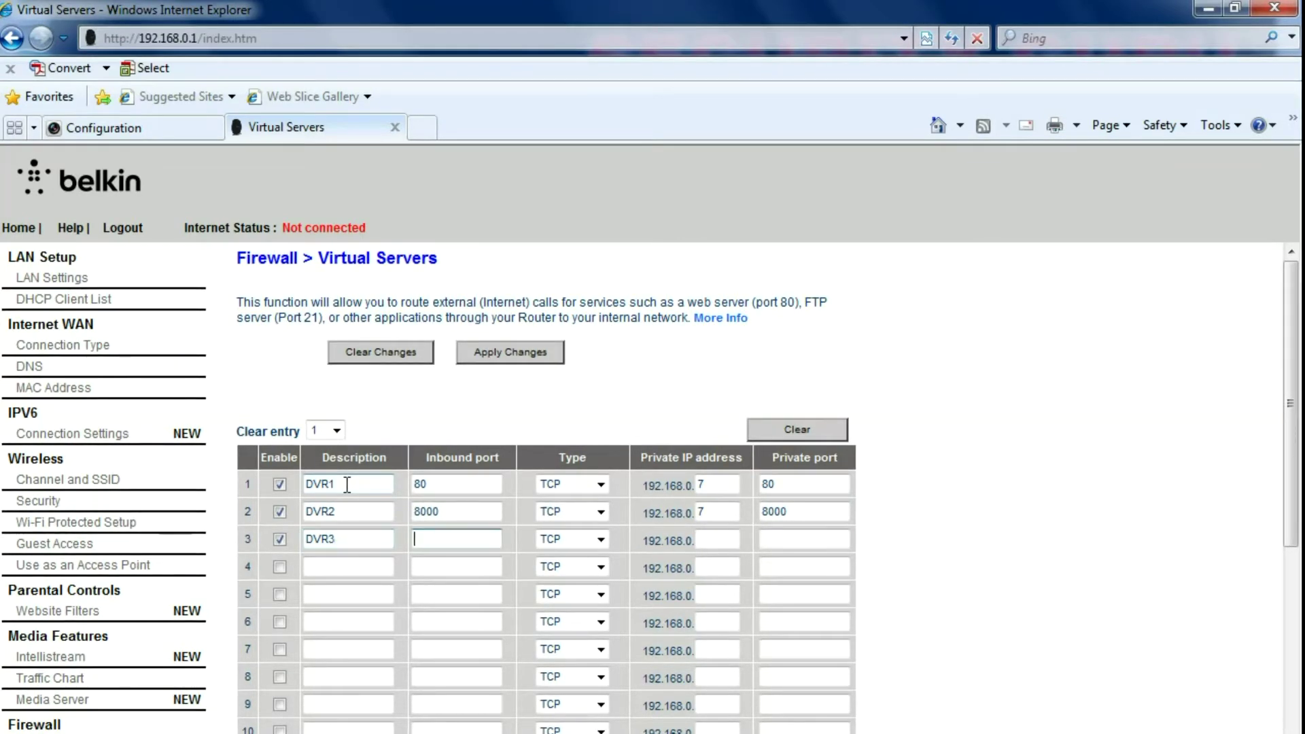
type("554")
key("Tab")
key("Tab")
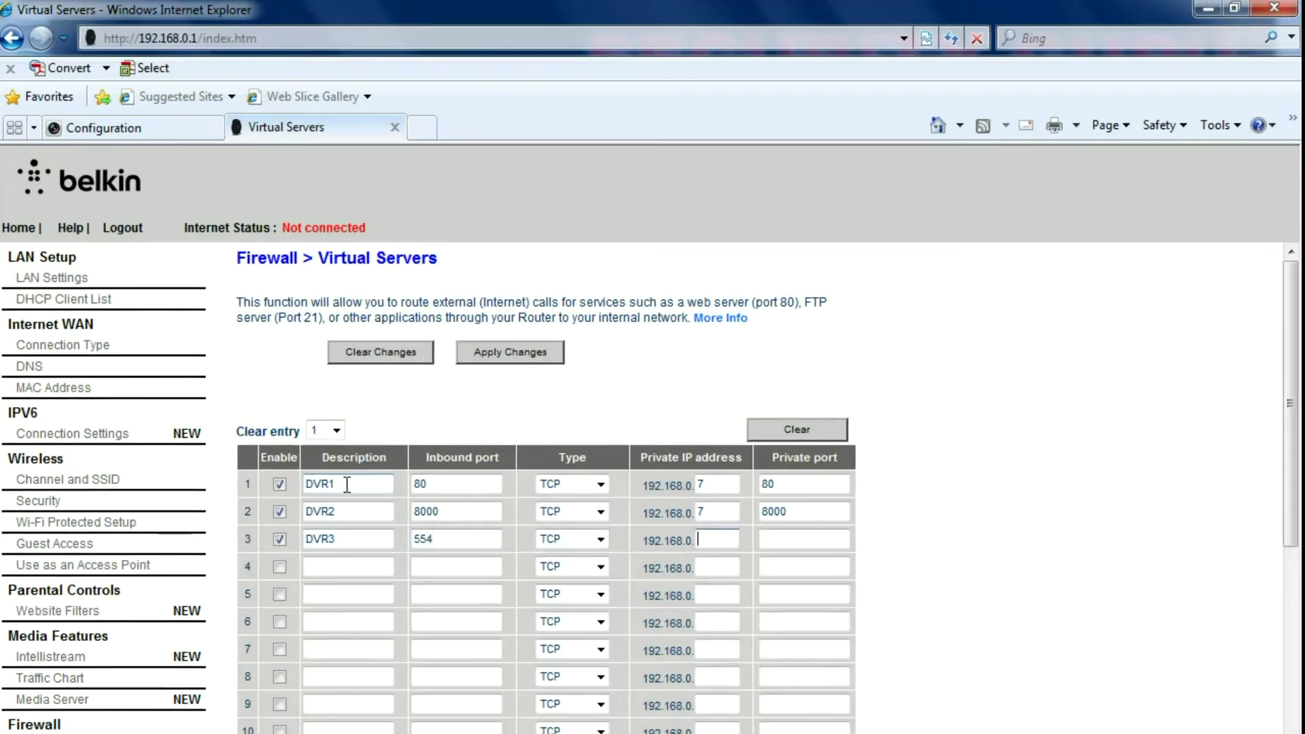
type("554")
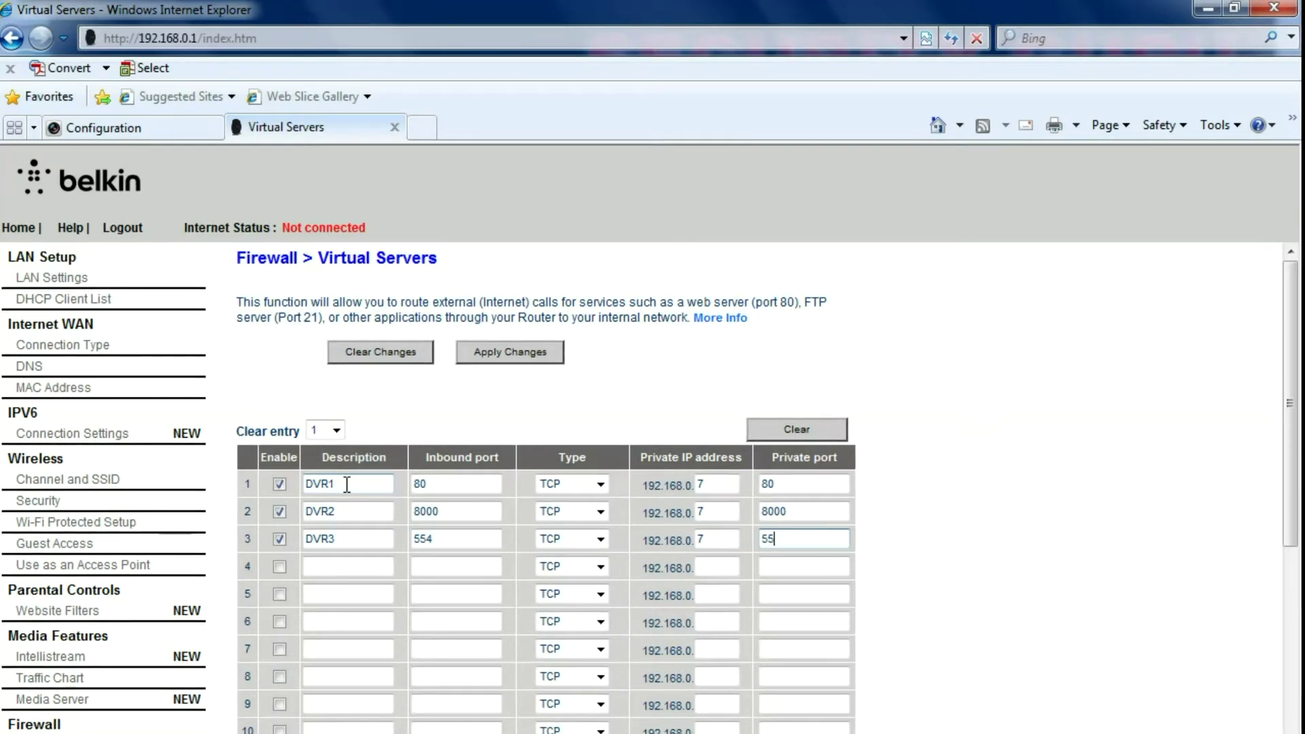
key("Tab")
- Add an enabled rule DVR4 forwarding port 443 to 192.168.0.7, then apply the changes
key("space")
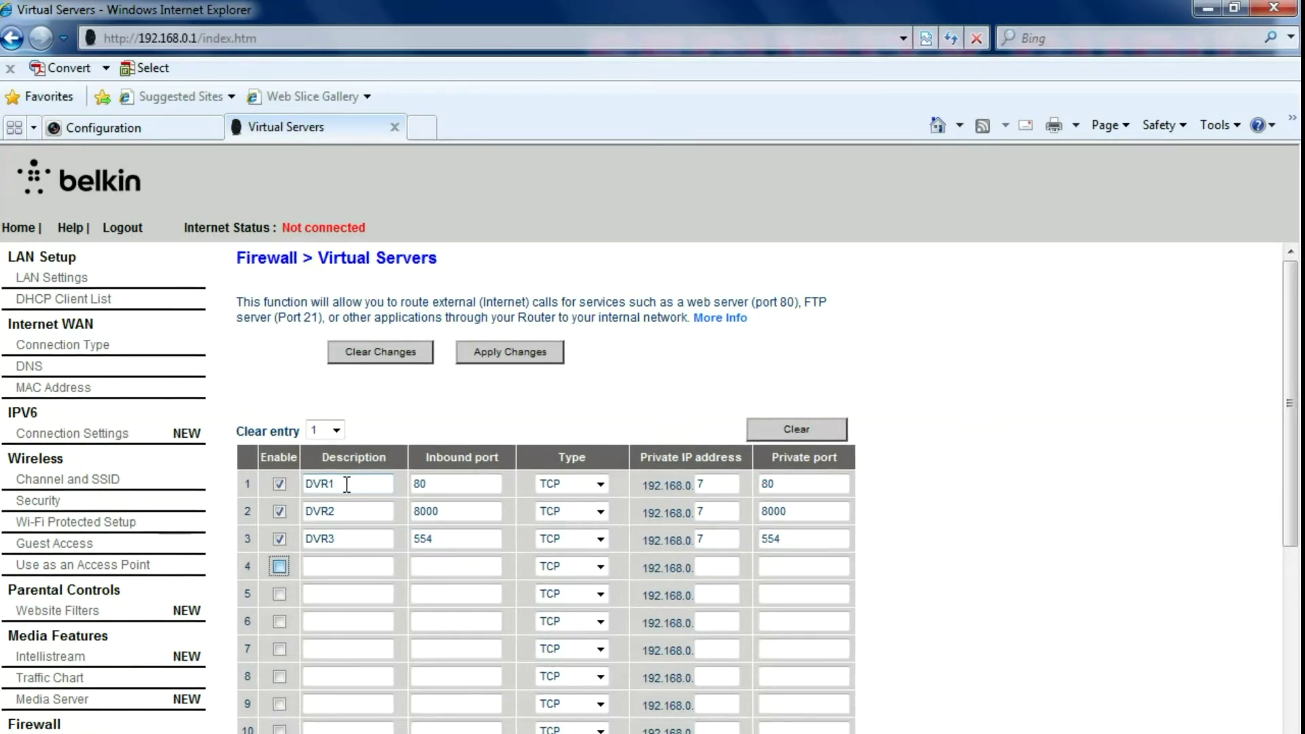
key("Tab")
type("DVR4")
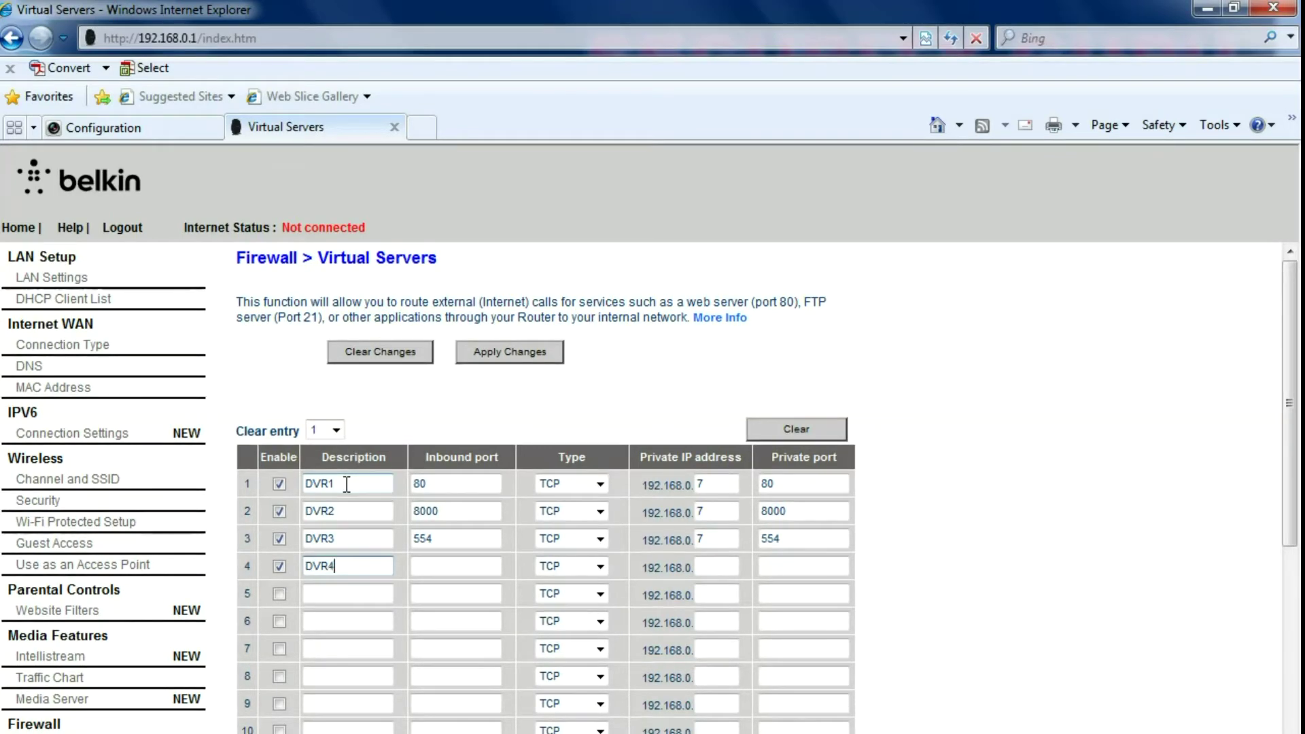
key("Tab")
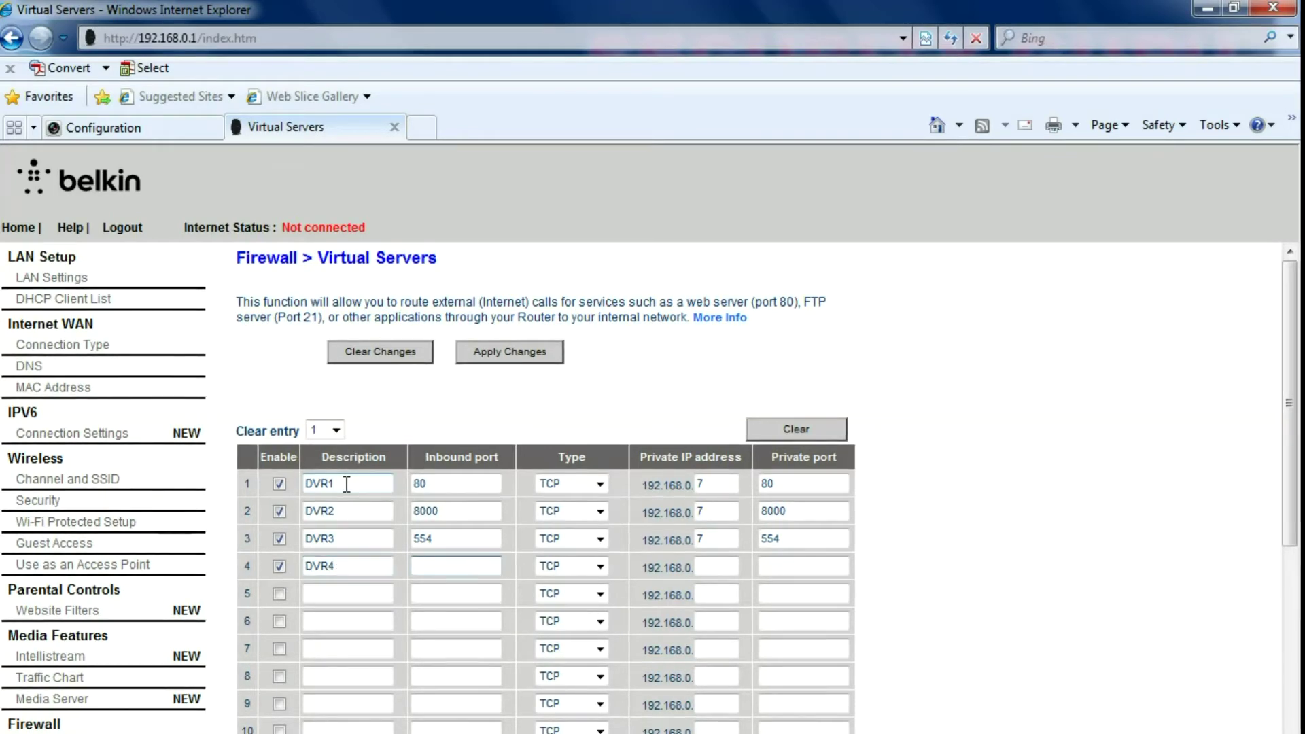
type("443")
key("Tab")
key("Tab")
type("7")
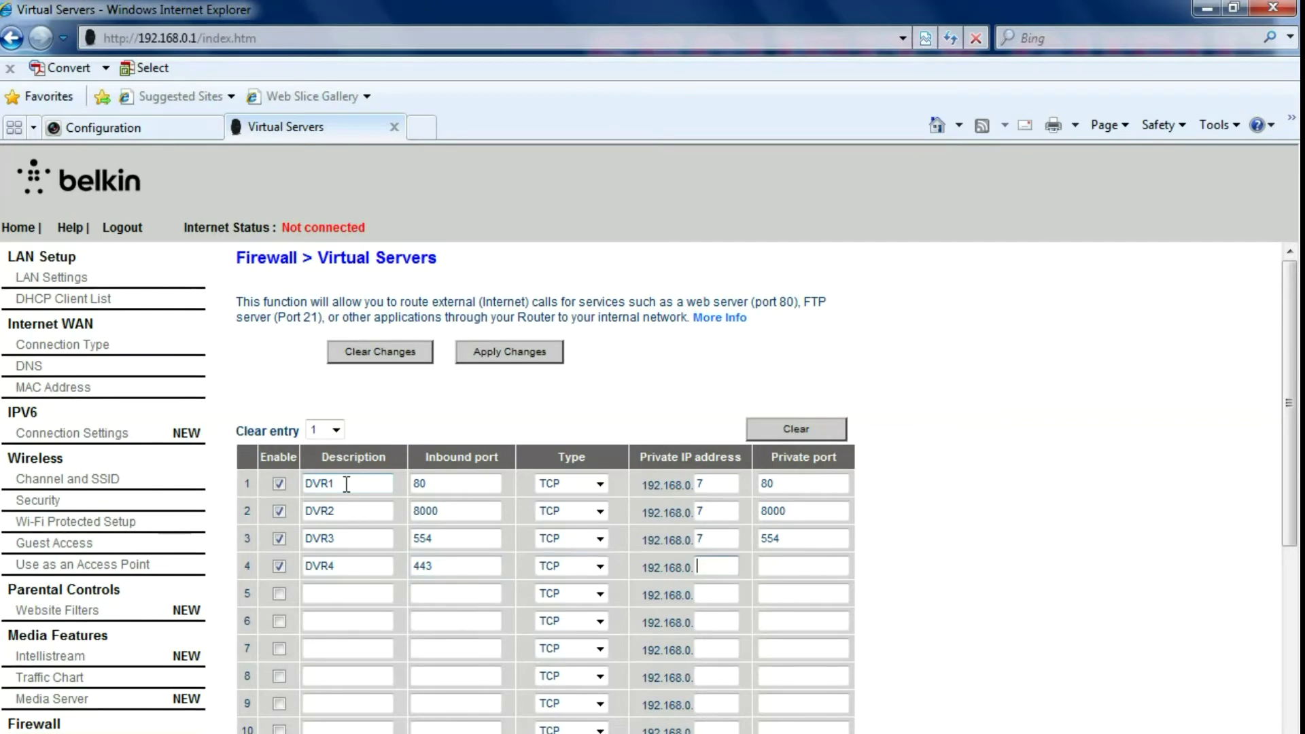
key("Tab")
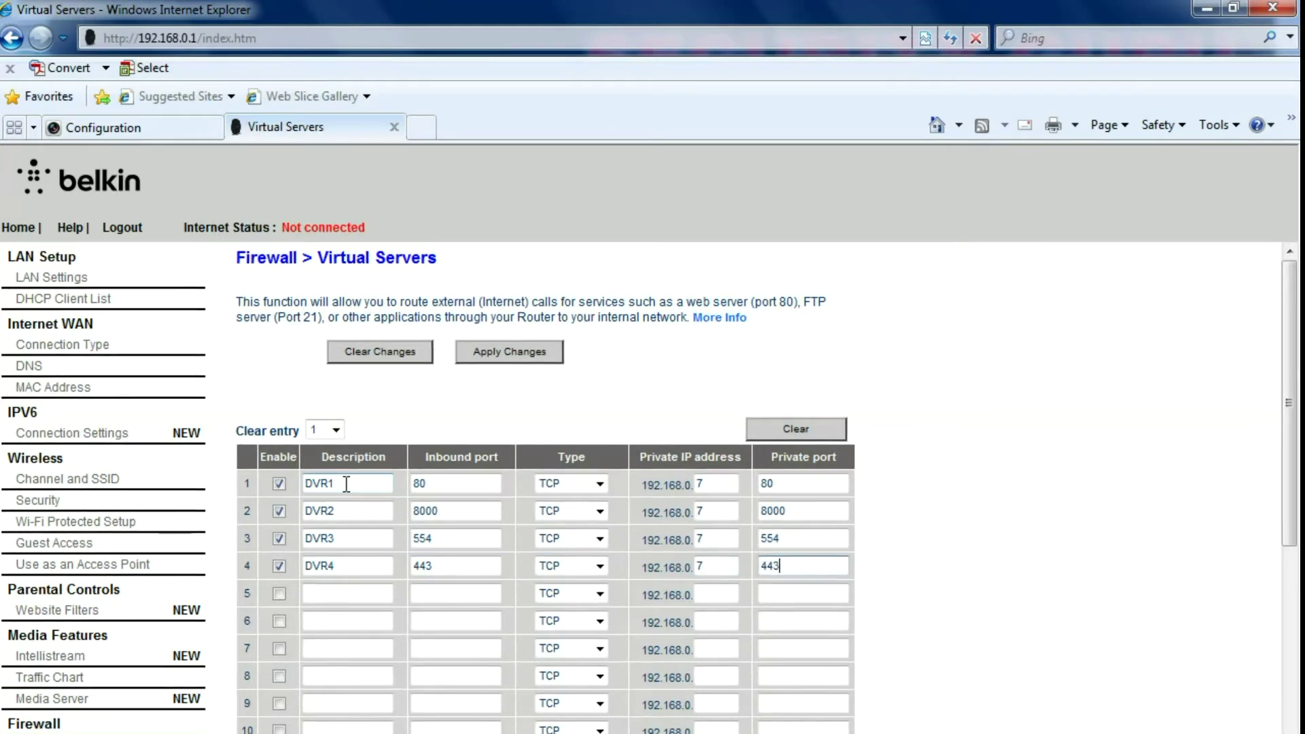
type("443")
left_click(500, 352)
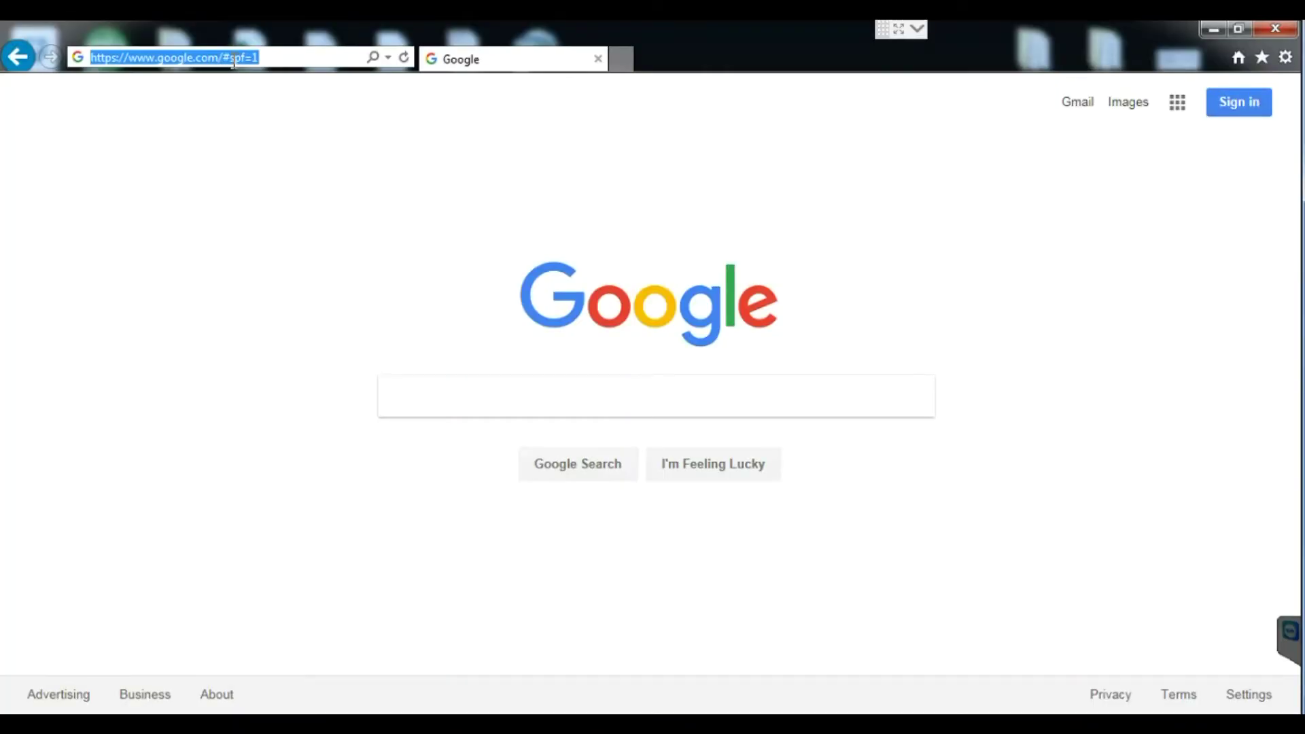
type("canyouseeme")
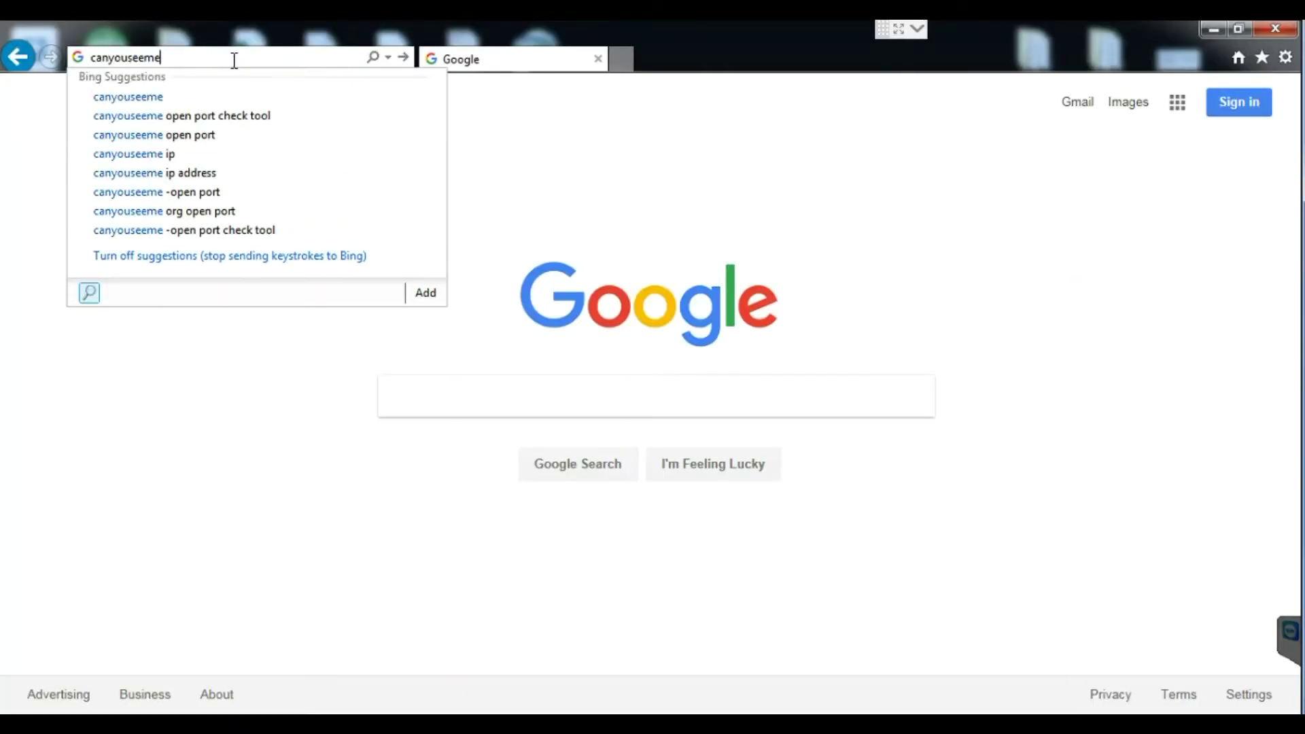
type(".org")
- On CanYouSeeMe.org, check port 80 and then port 8000, both reported open
key("Return")
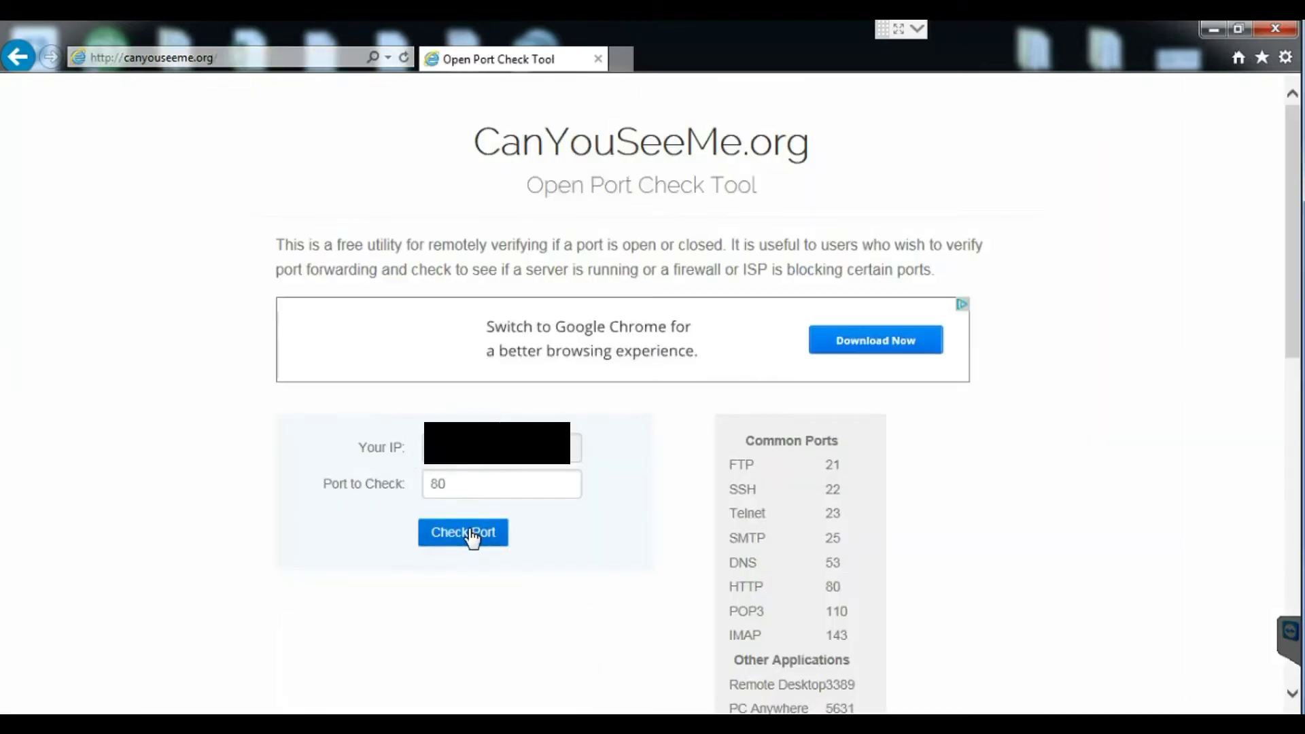
left_click(469, 528)
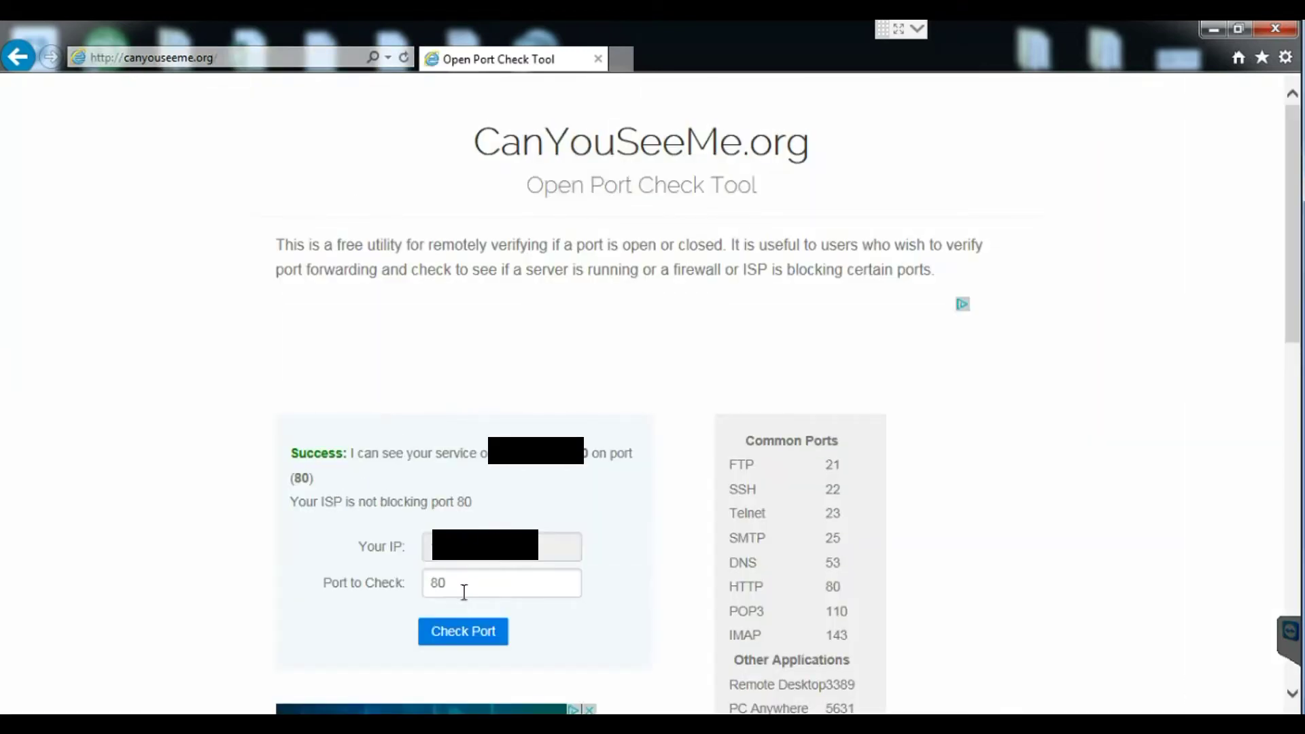
left_click(464, 584)
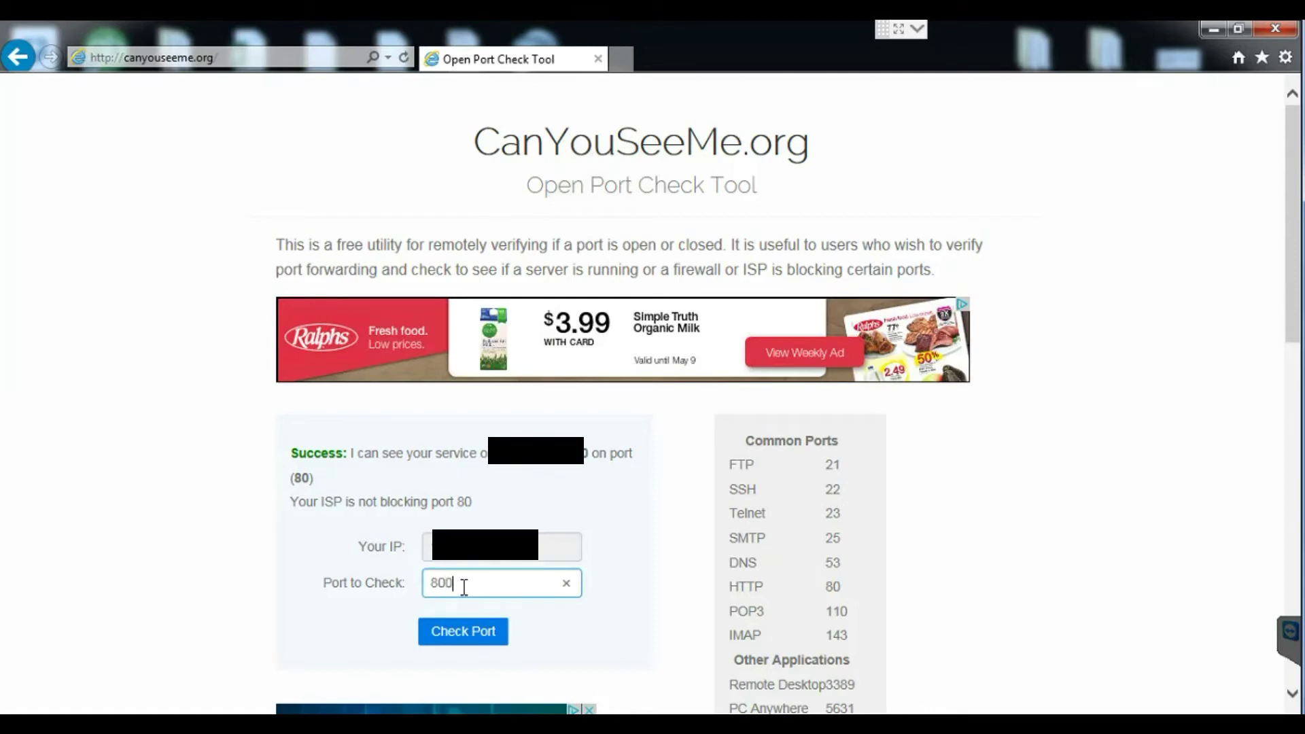
left_click(456, 641)
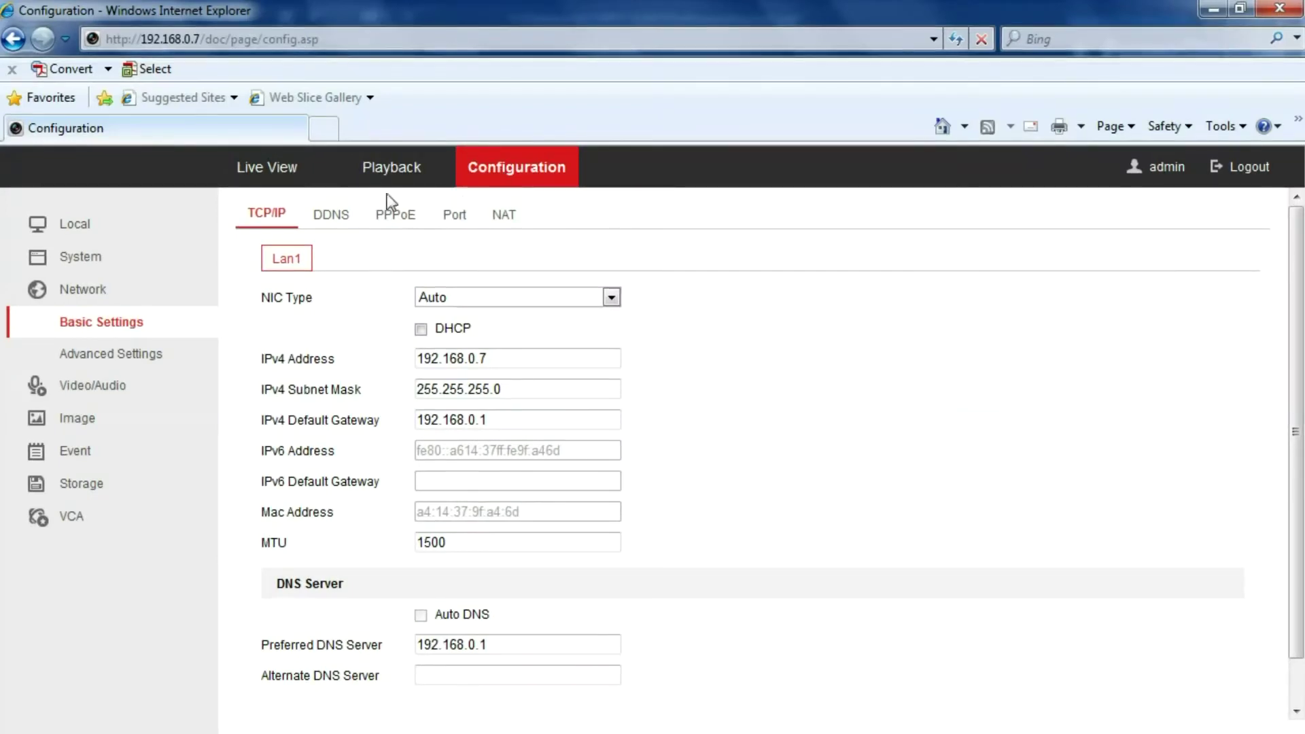
- Enable SIMPLEDDNS on the DDNS tab with domain securityguru20, save, and recheck the DDNS page
left_click(327, 228)
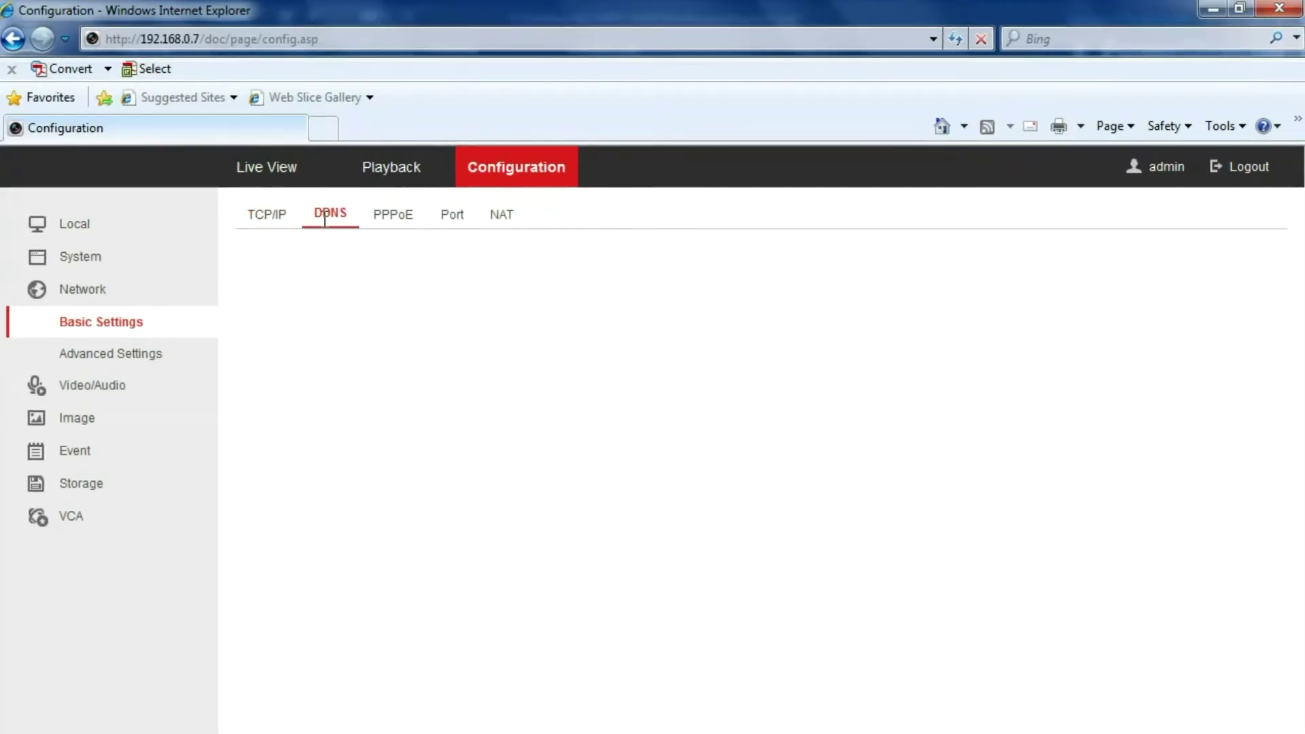
left_click(265, 258)
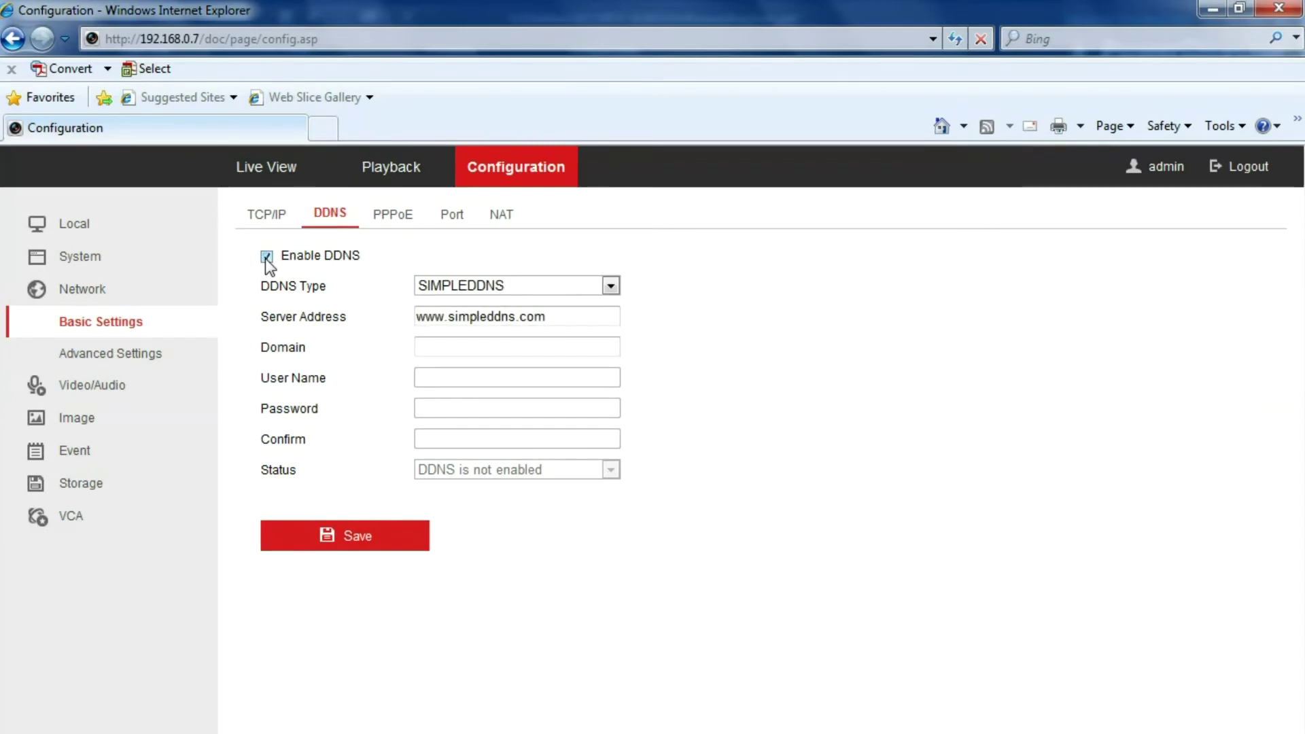
left_click(479, 350)
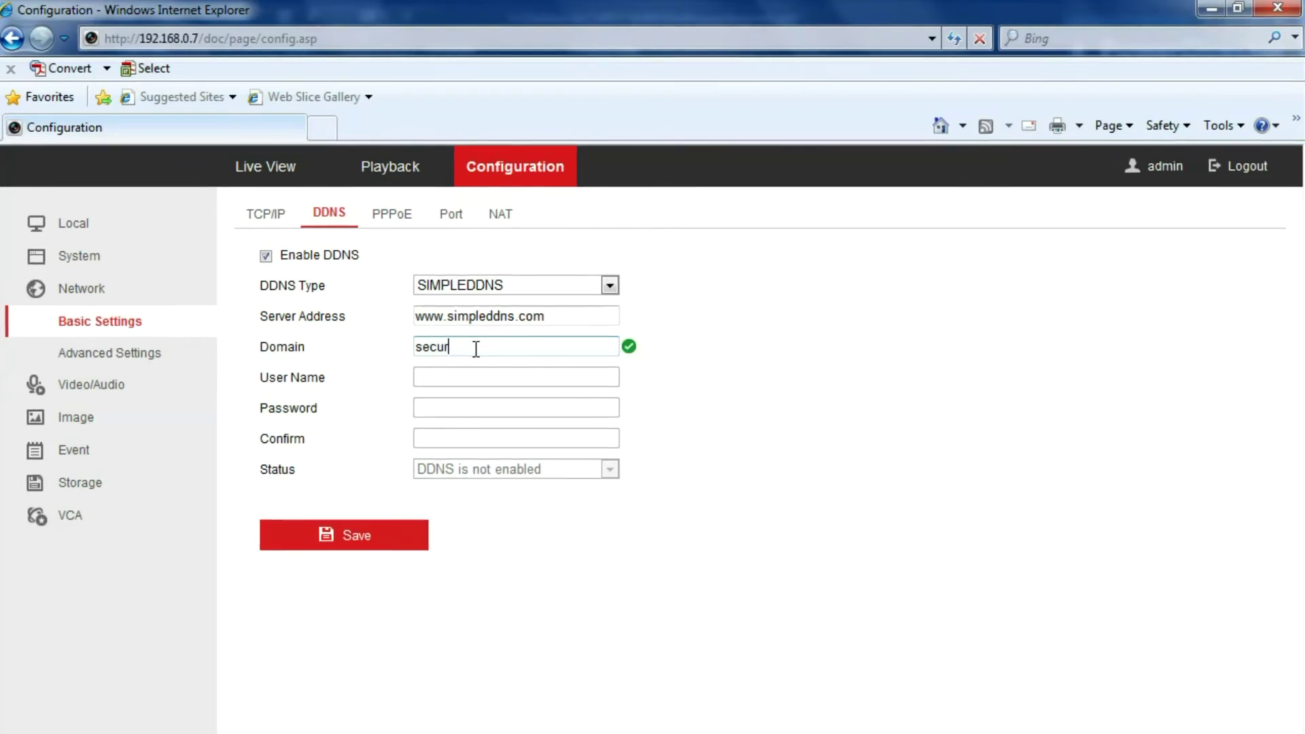
type("securityguru20")
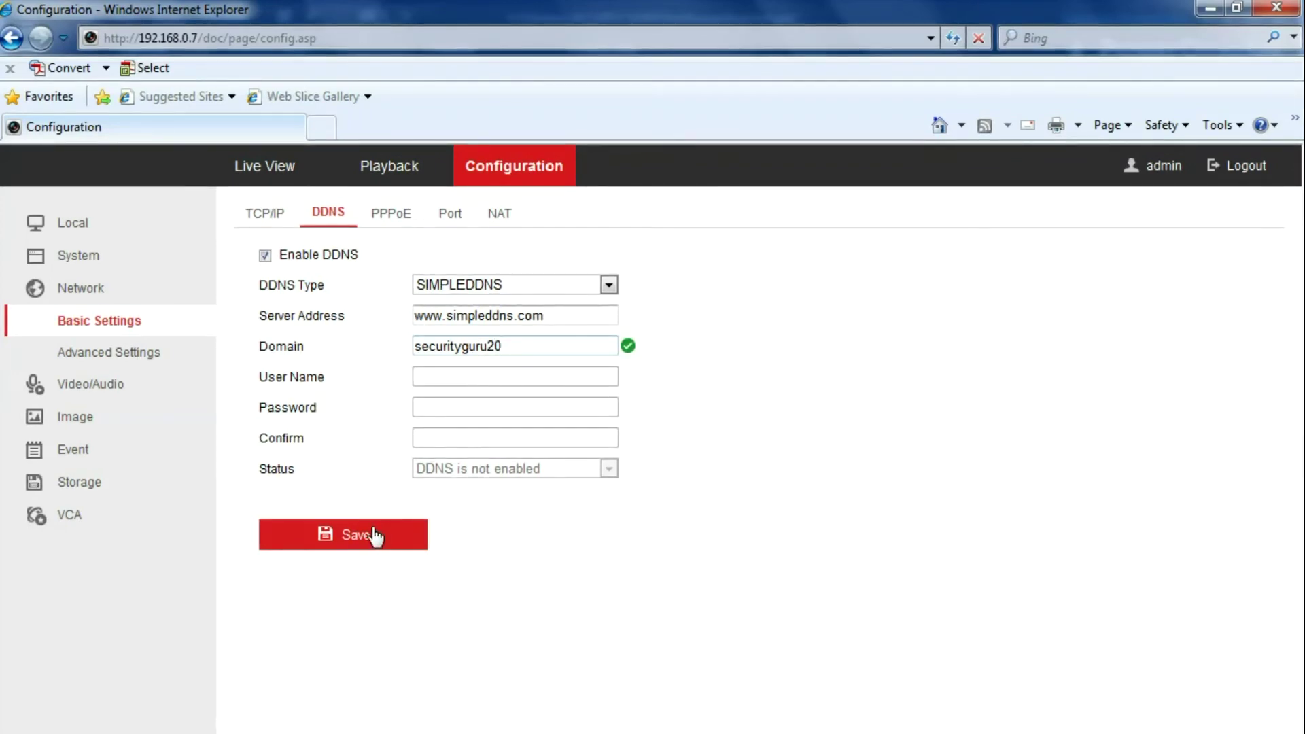
left_click(374, 535)
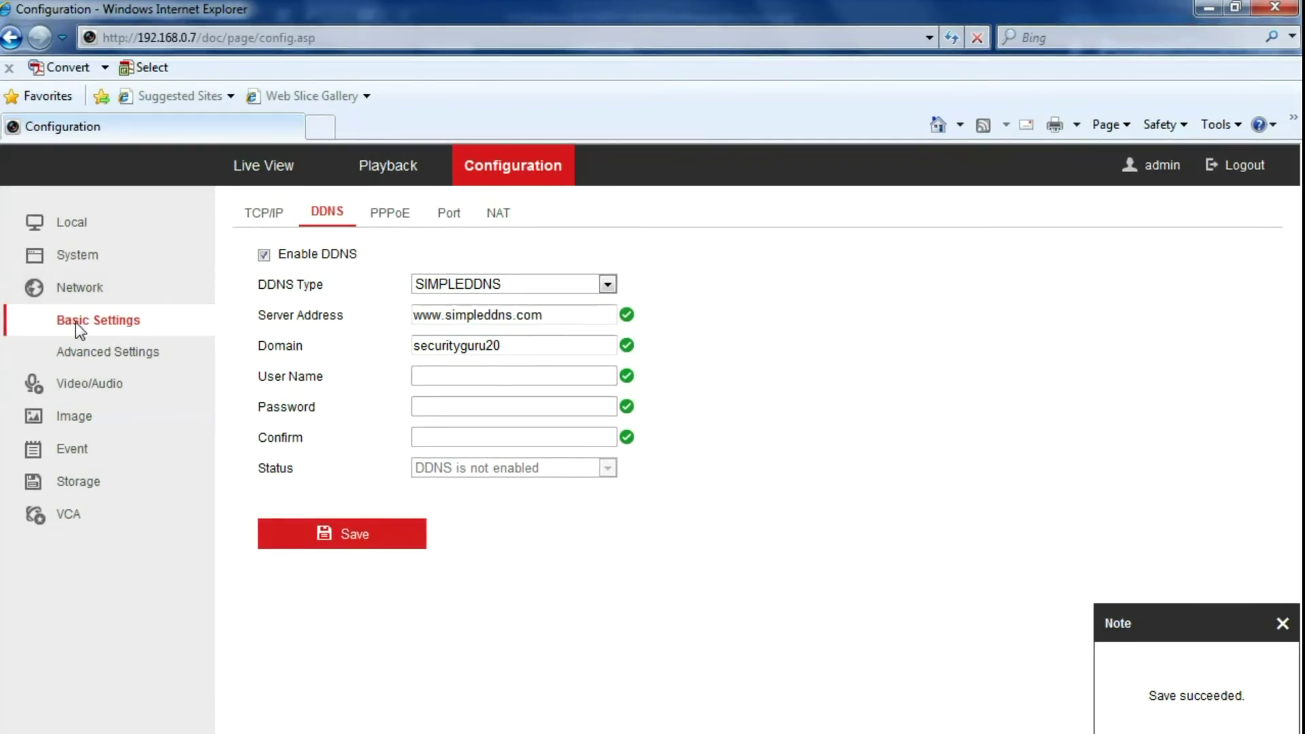
left_click(257, 212)
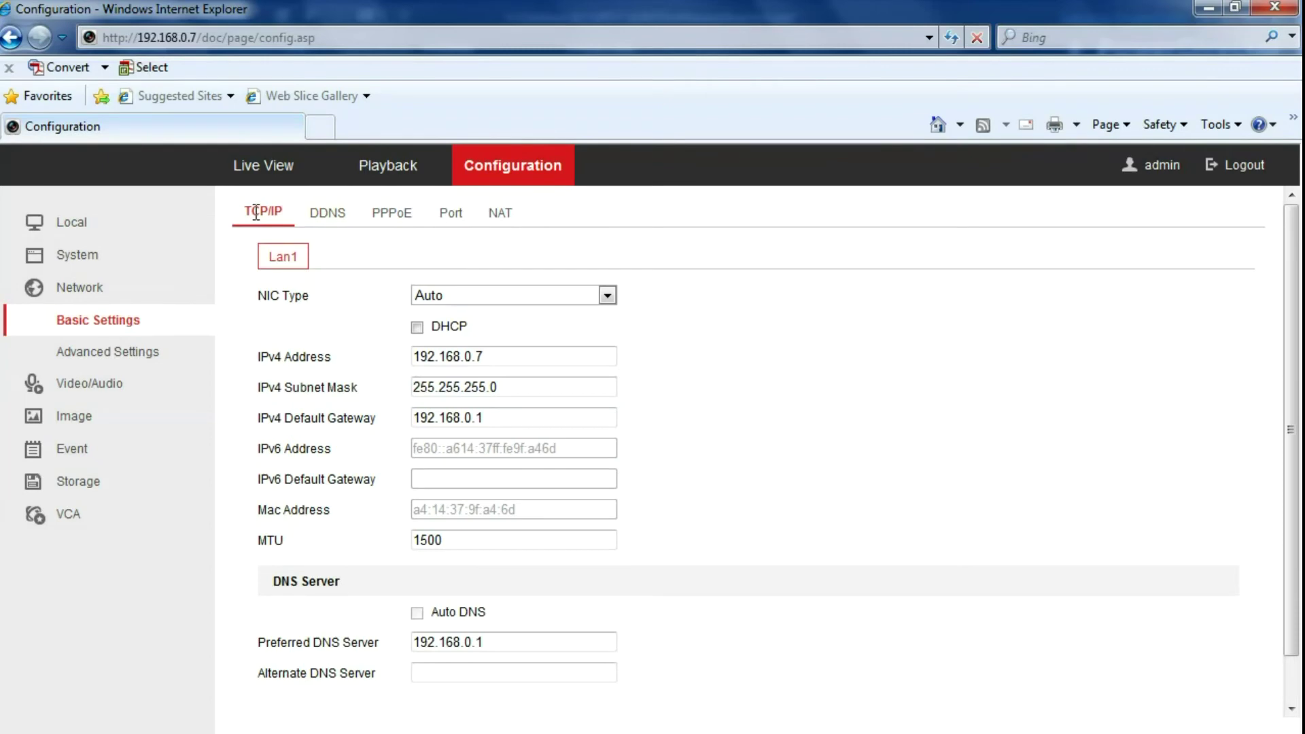
left_click(328, 216)
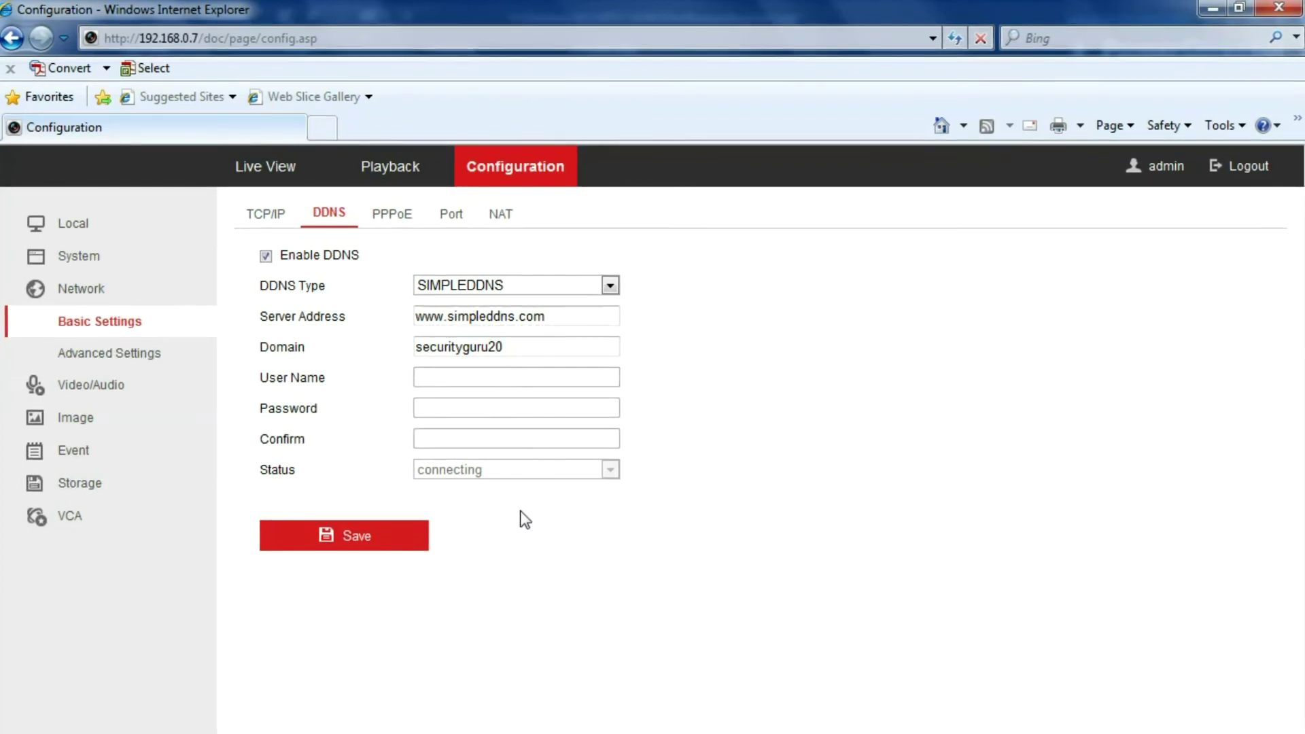
- On the TCP/IP tab, replace preferred DNS 192.168.0.1 with 8.8.8.8 and save
left_click(278, 215)
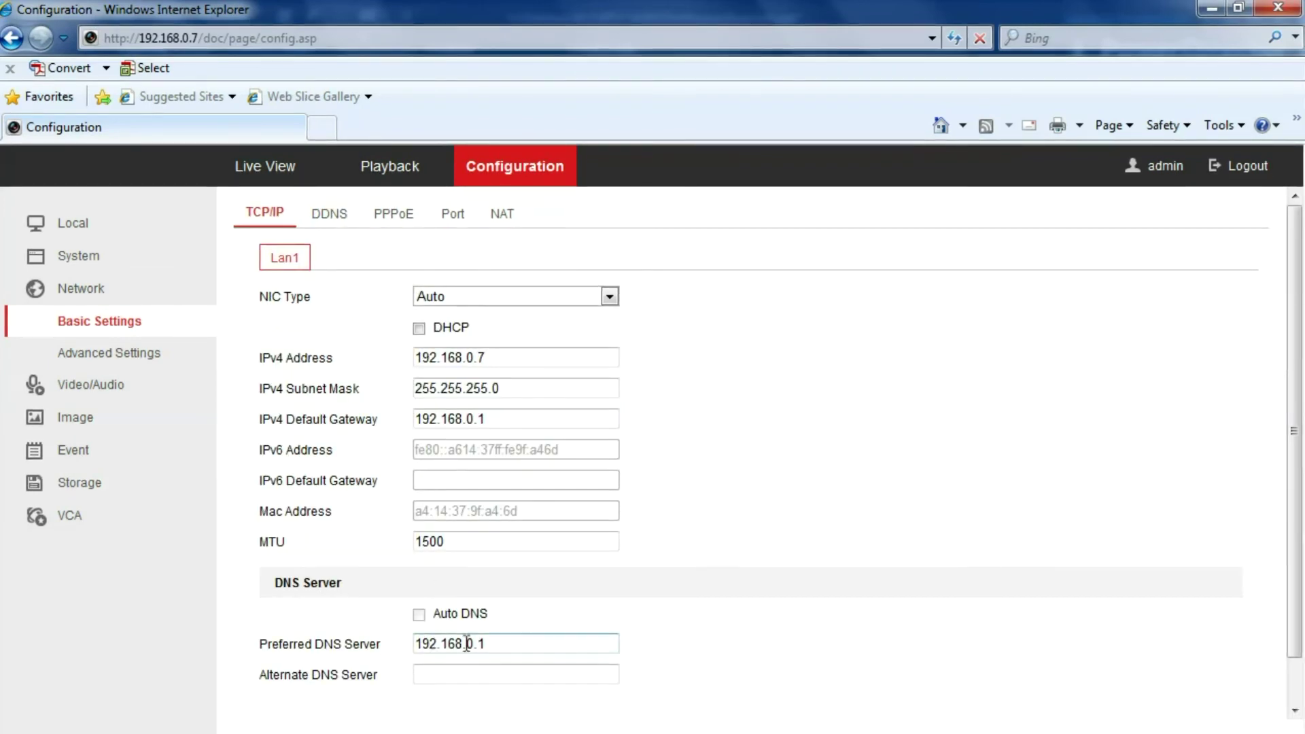
left_click_drag(518, 643, 355, 644)
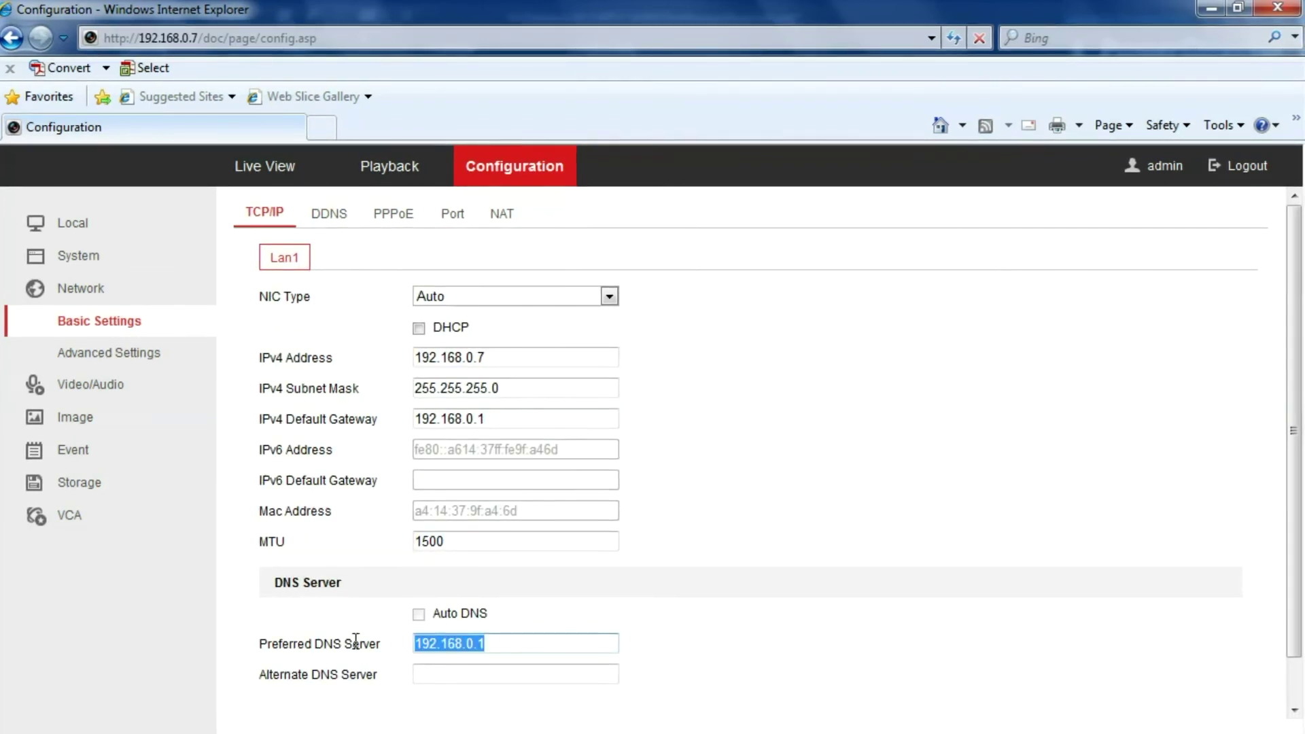
type("8.8.")
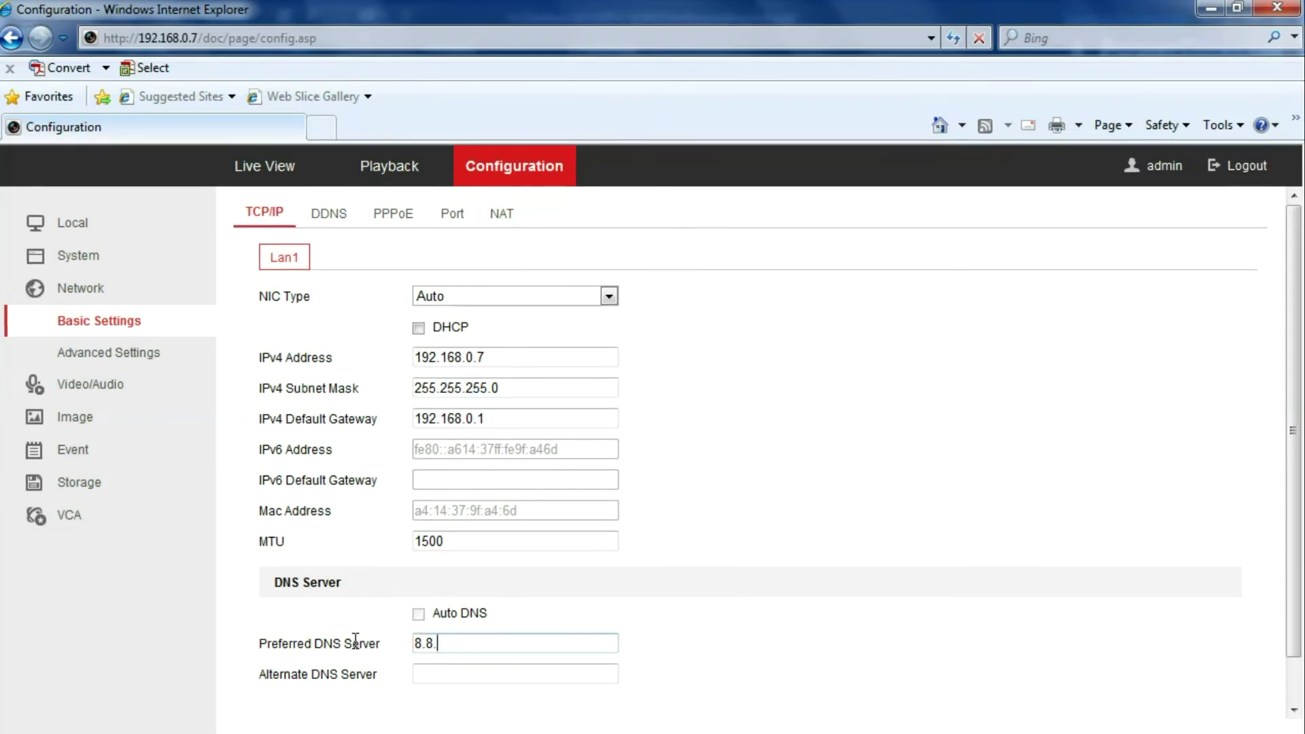
type("8.8")
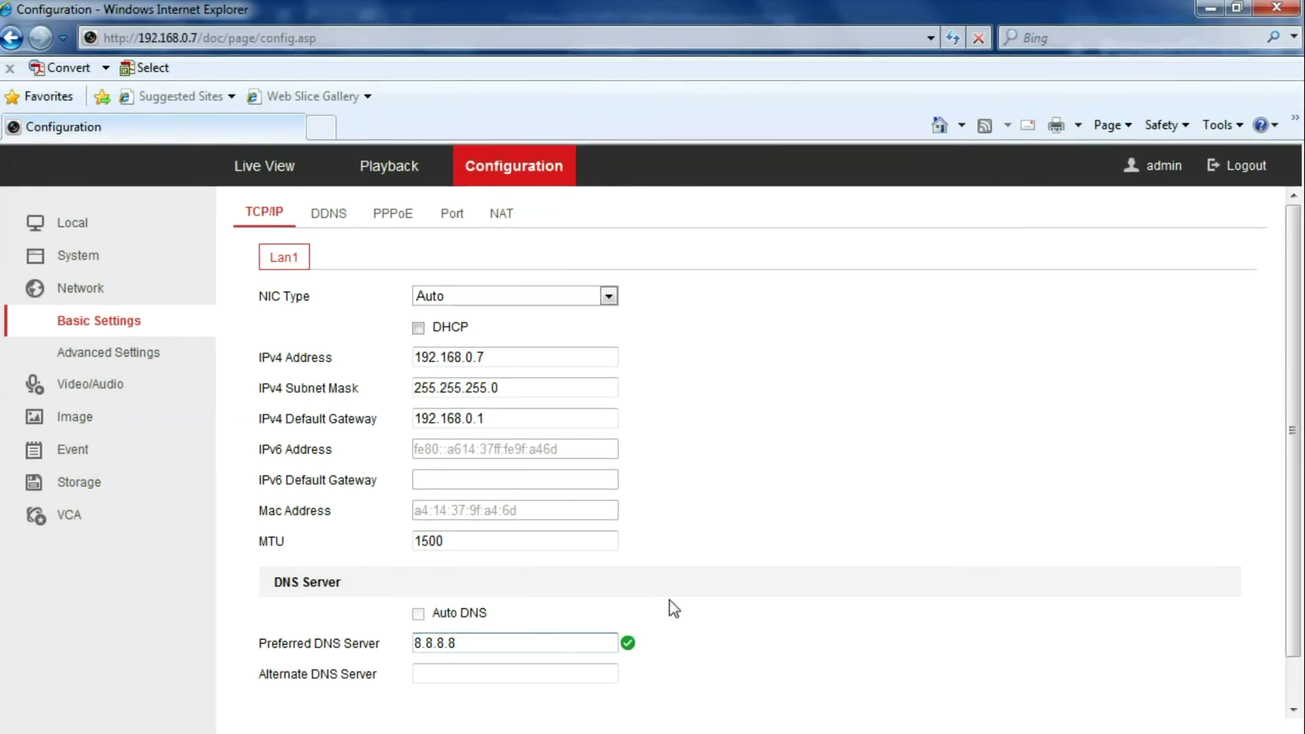
scroll(670, 605, "down", 1)
left_click(373, 691)
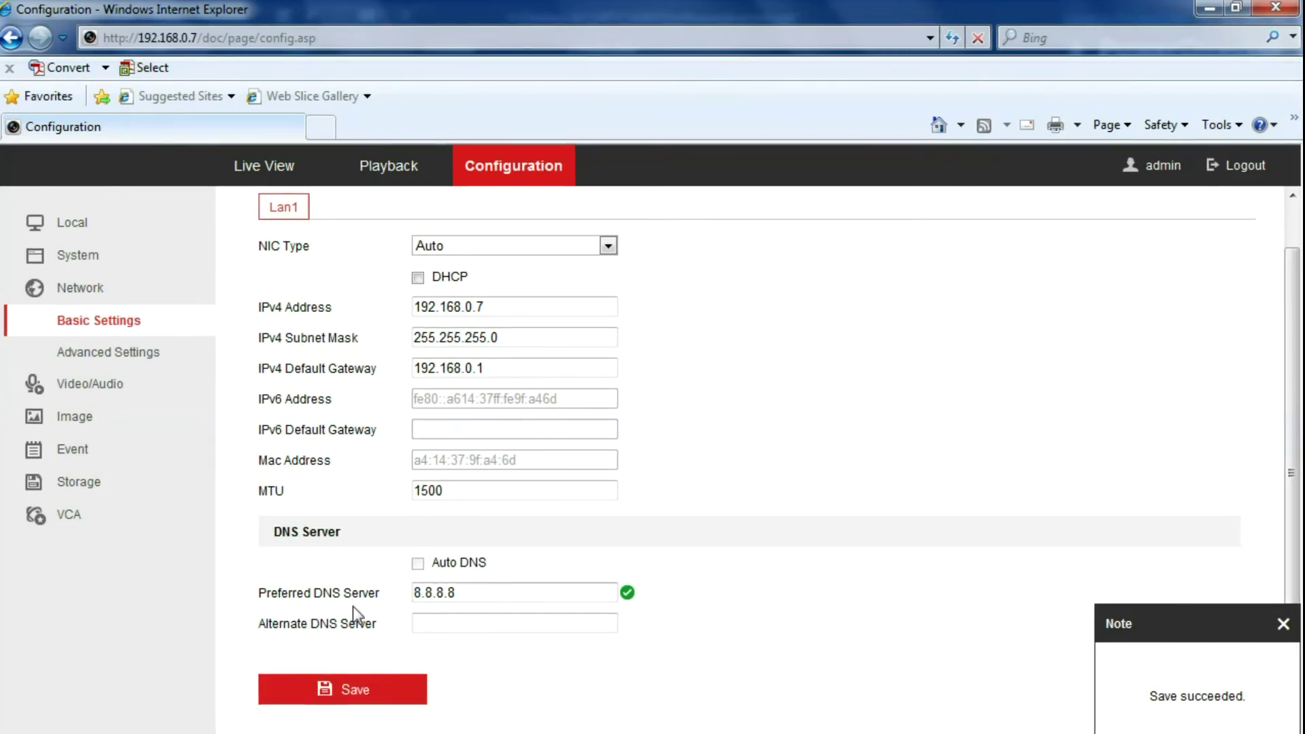
scroll(351, 605, "up", 1)
left_click(328, 211)
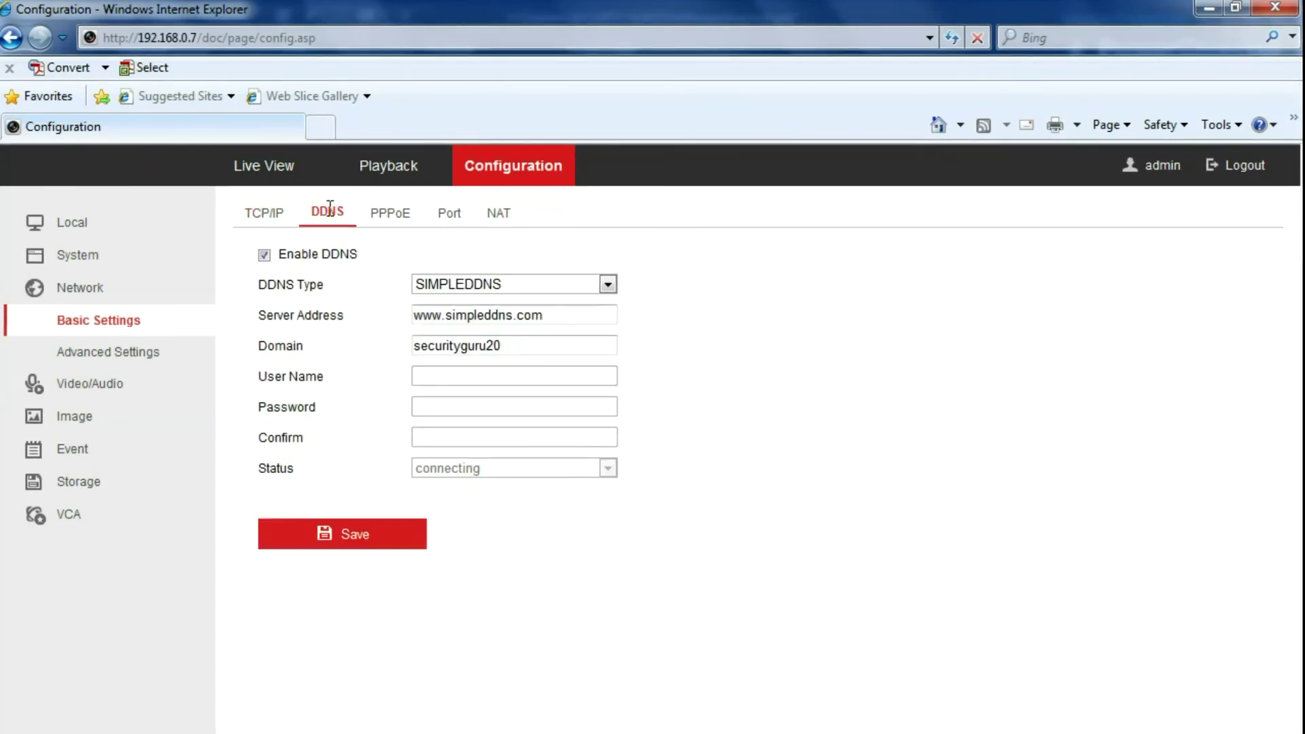